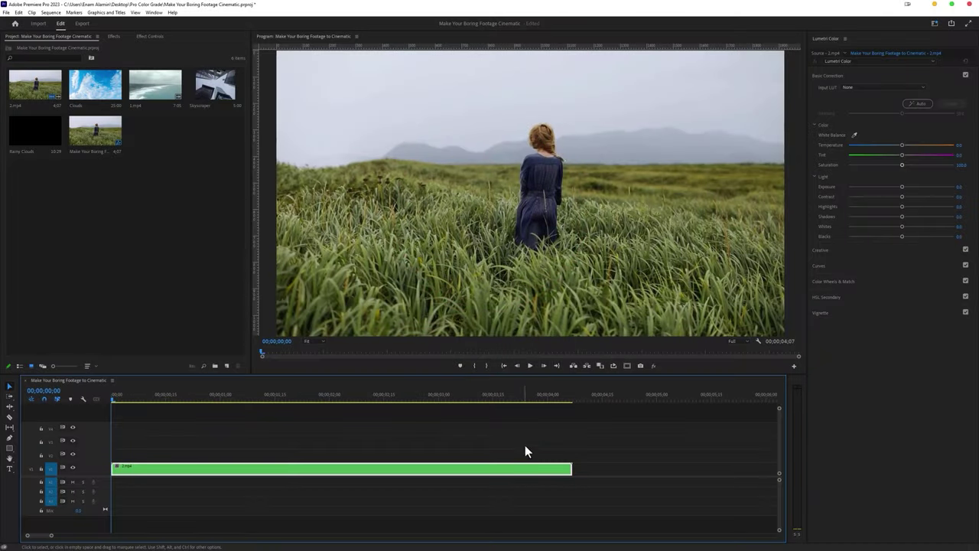
Create a new adjustment layer and place it on V2 above the field clip 2.mp4.
left_click(530, 366)
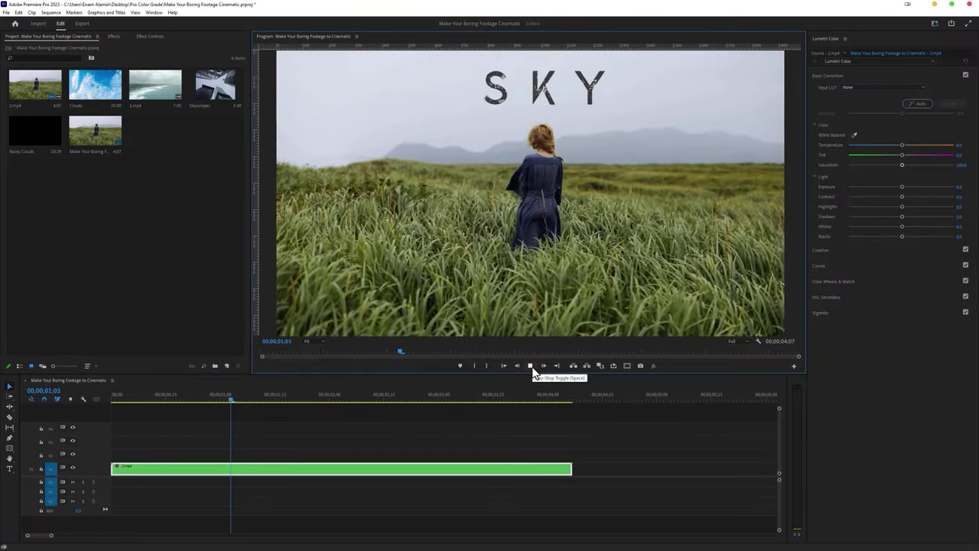
left_click(531, 366)
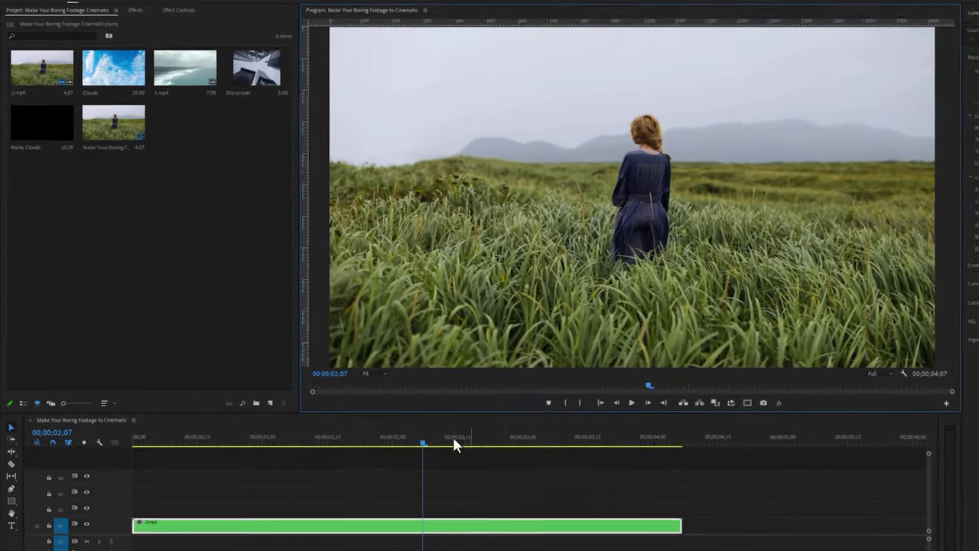
left_click(226, 366)
left_click(314, 451)
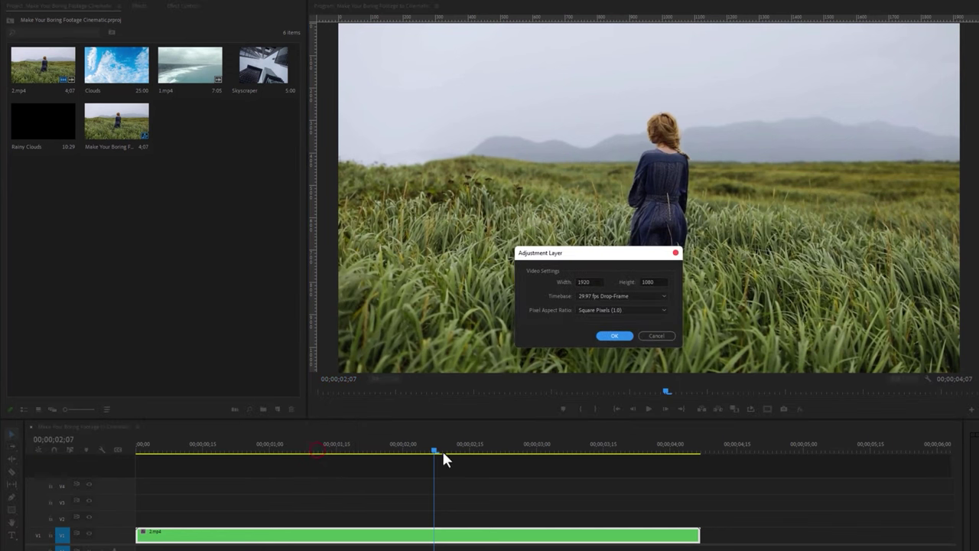
left_click(613, 336)
left_click_drag(202, 121, 126, 528)
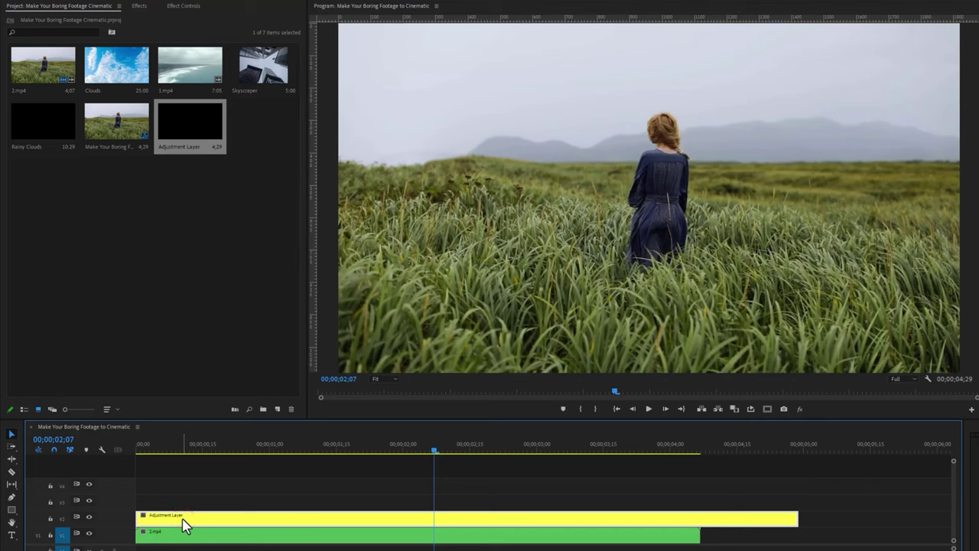
Add a freehand bezier mask to the adjustment layer's Opacity.
left_click(185, 7)
left_click(64, 124)
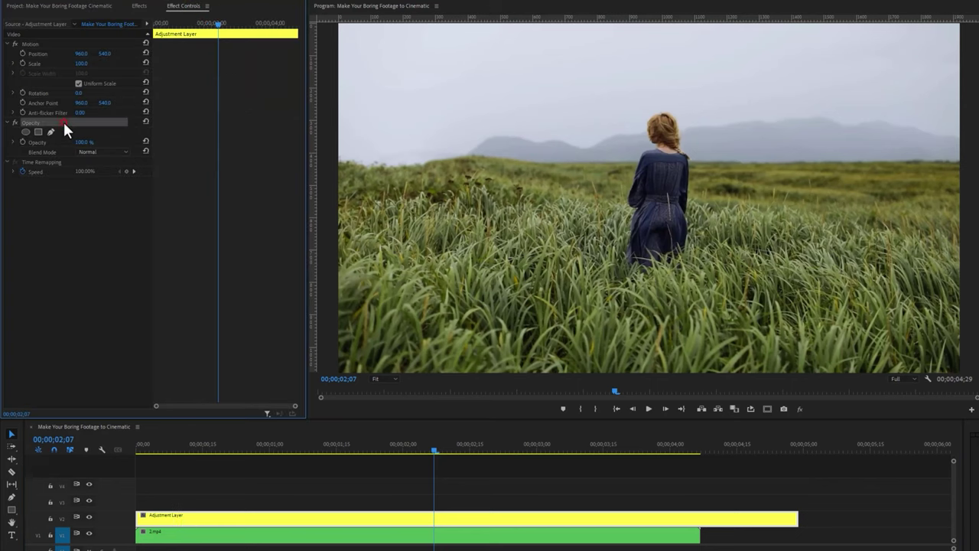
left_click(50, 131)
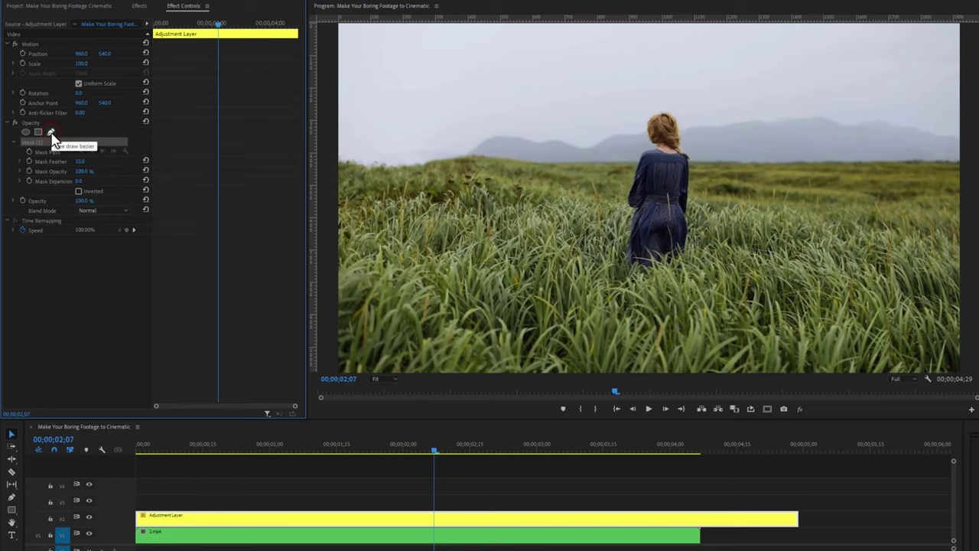
Trace the mask along the horizon and over the woman's head to the right edge.
left_click(333, 161)
left_click_drag(411, 162, 431, 163)
left_click(472, 148)
left_click(514, 135)
left_click(541, 141)
left_click(579, 145)
left_click(614, 136)
left_click(639, 133)
left_click(661, 112)
left_click(697, 126)
left_click(723, 123)
left_click(763, 120)
left_click(795, 119)
left_click(834, 120)
left_click(872, 120)
left_click(907, 126)
left_click(945, 135)
left_click(967, 140)
Close the mask above the frame at 25% zoom, then feather it to 102.
left_click(381, 379)
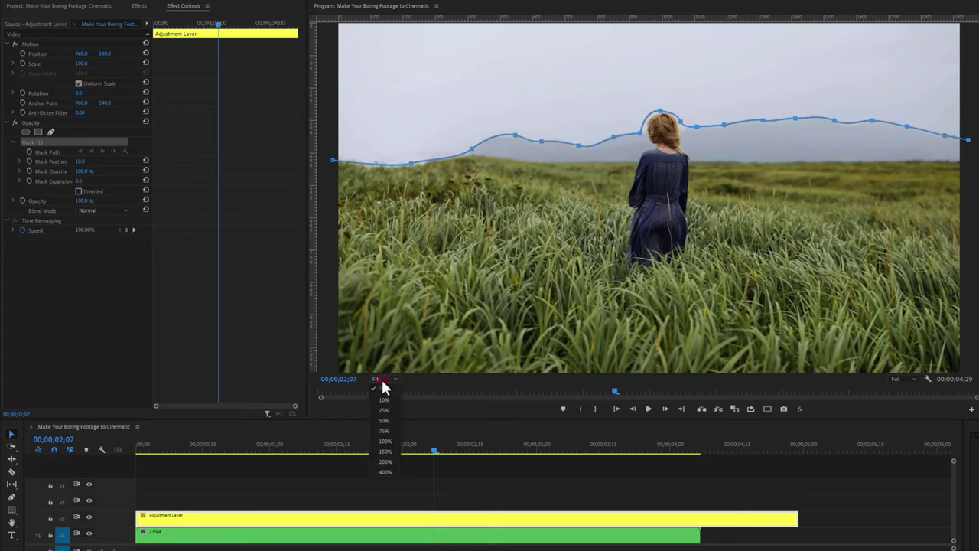
left_click(385, 410)
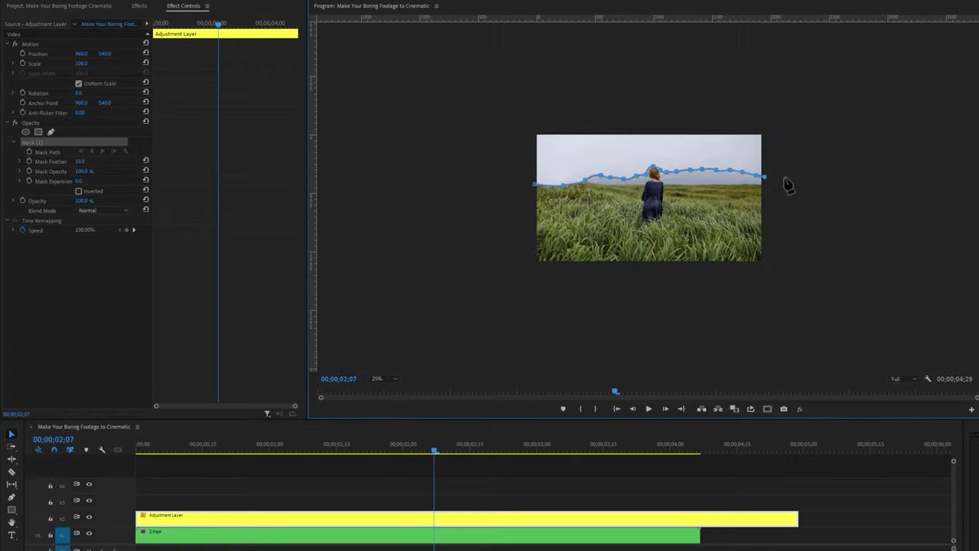
left_click(784, 111)
left_click(511, 112)
left_click(510, 185)
left_click(534, 184)
left_click(383, 379)
left_click(385, 388)
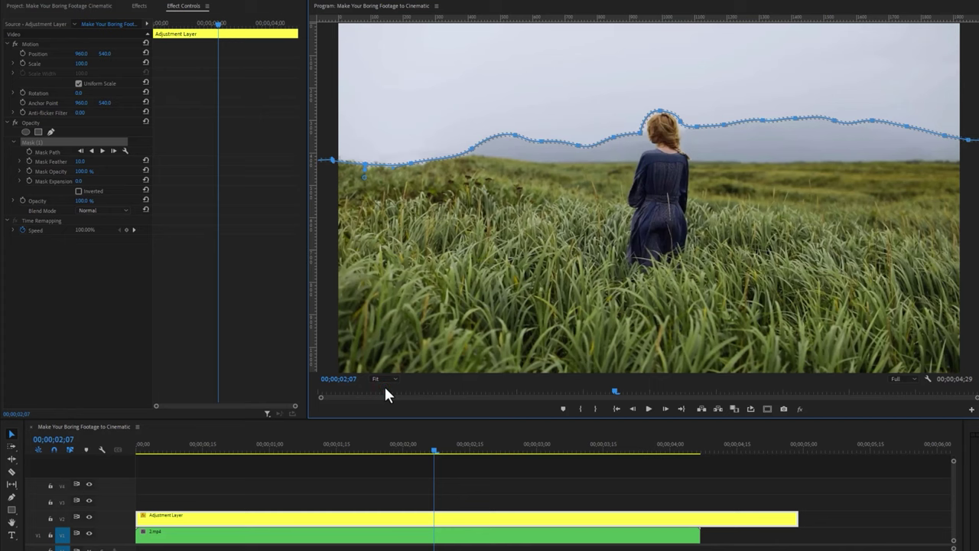
left_click_drag(79, 162, 150, 161)
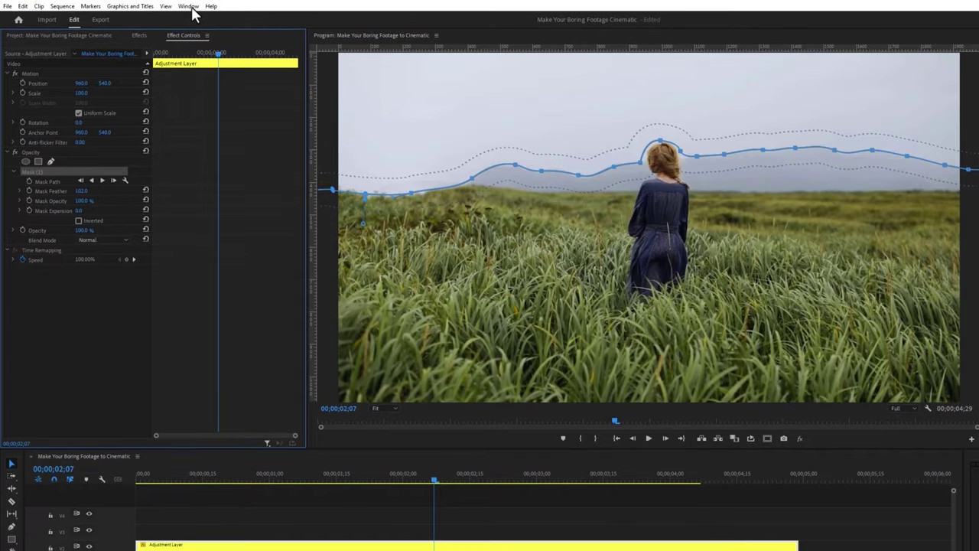
Add Lumetri Color with temperature 56.5, tint 11.6 and slightly darker shadows.
left_click(189, 7)
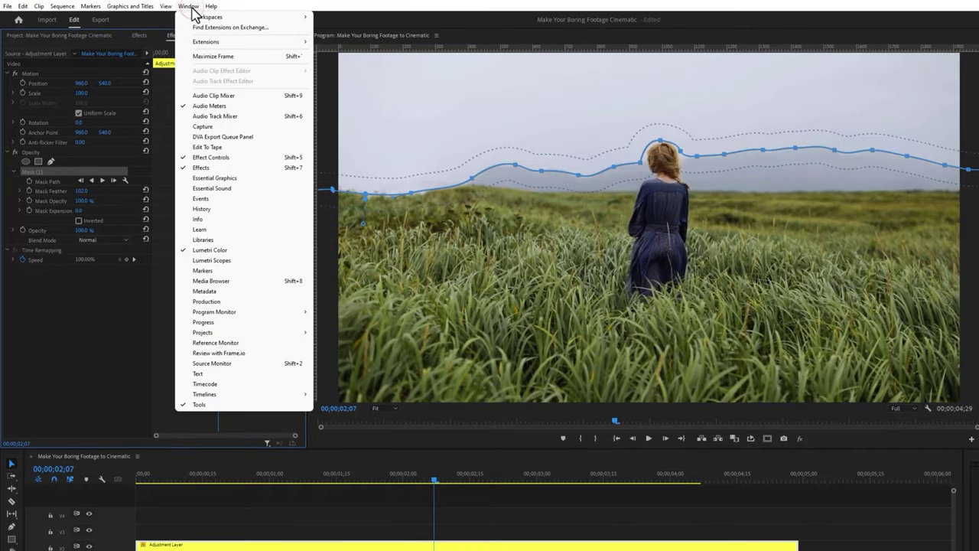
left_click(251, 252)
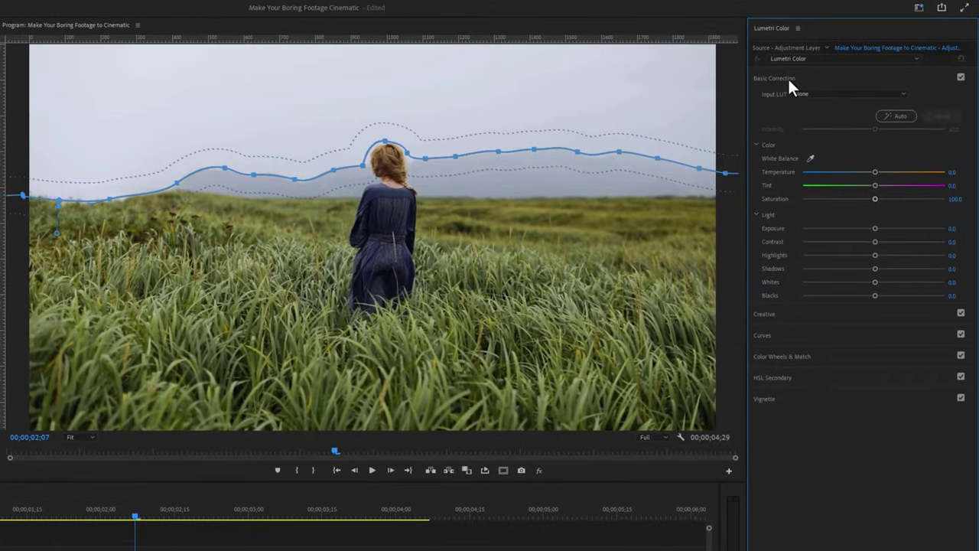
left_click(788, 78)
left_click(788, 77)
left_click_drag(875, 171, 883, 172)
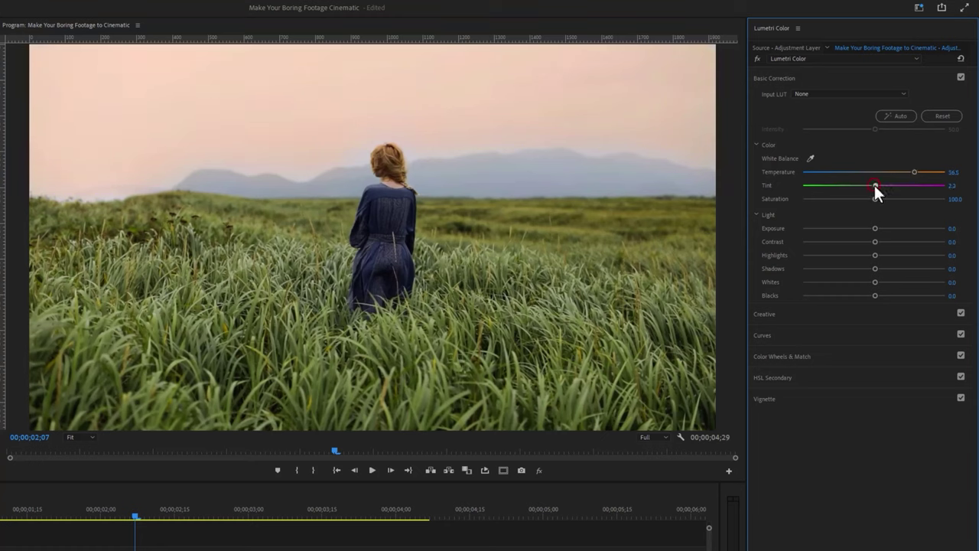
left_click_drag(878, 185, 881, 185)
left_click_drag(875, 268, 862, 267)
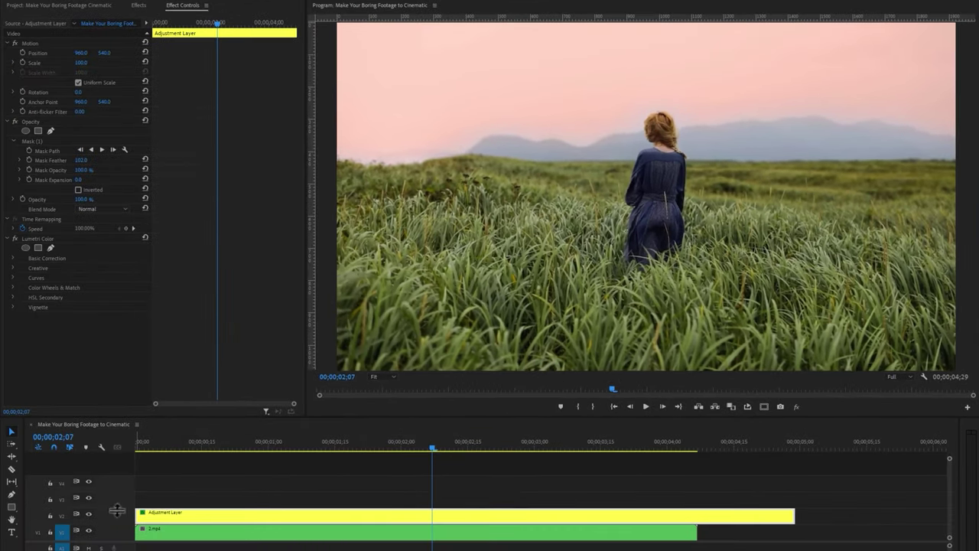
Place the Rainy Clouds clip on V3 above the adjustment layer and preview it.
left_click(88, 515)
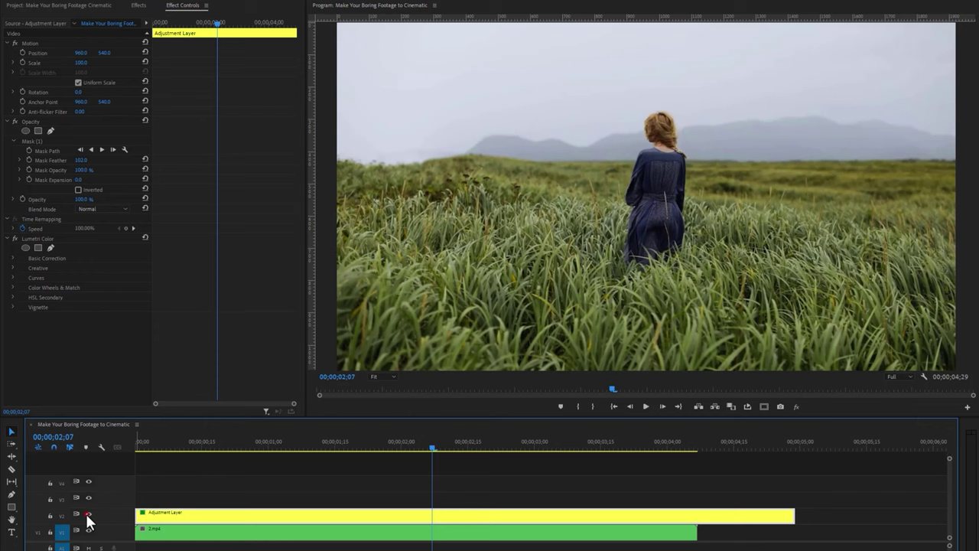
left_click(100, 7)
left_click(55, 142)
left_click_drag(55, 143, 162, 490)
left_click(233, 444)
left_click(195, 448)
key("space")
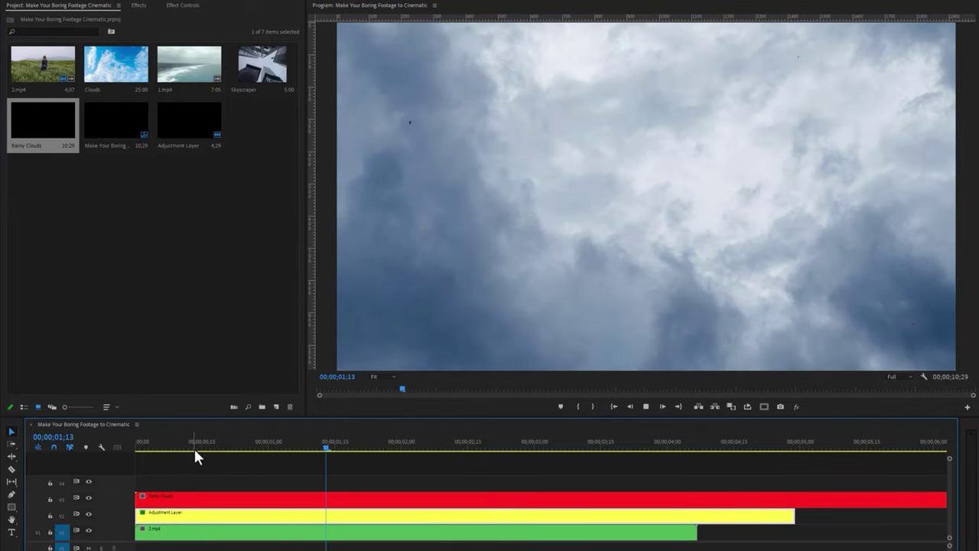
key("space")
Scale the Rainy Clouds clip to frame size and set its opacity to 50%.
right_click(291, 503)
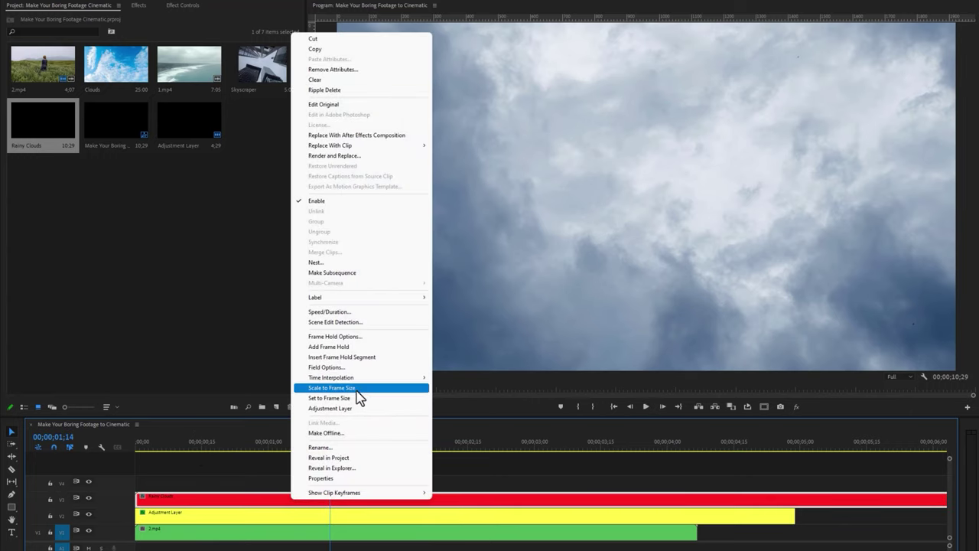
left_click(332, 388)
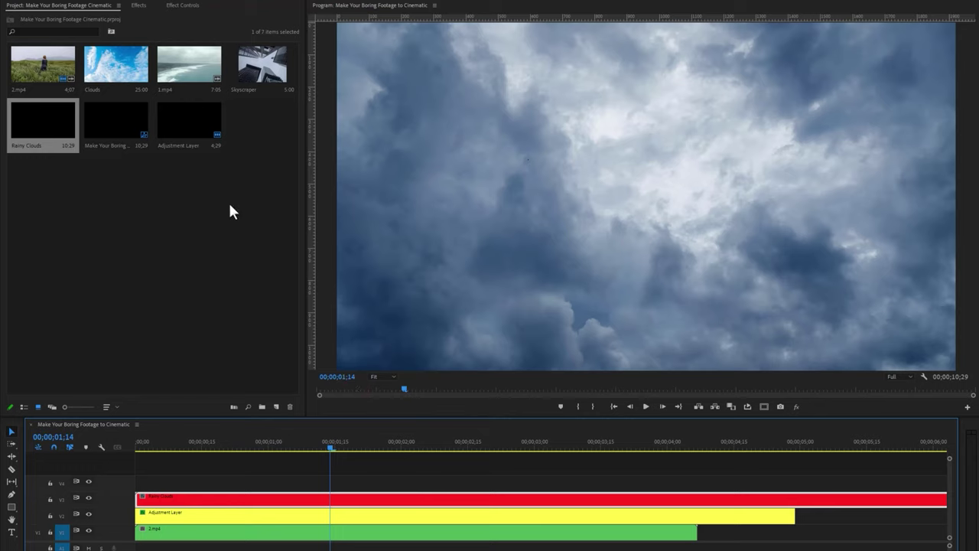
left_click(193, 7)
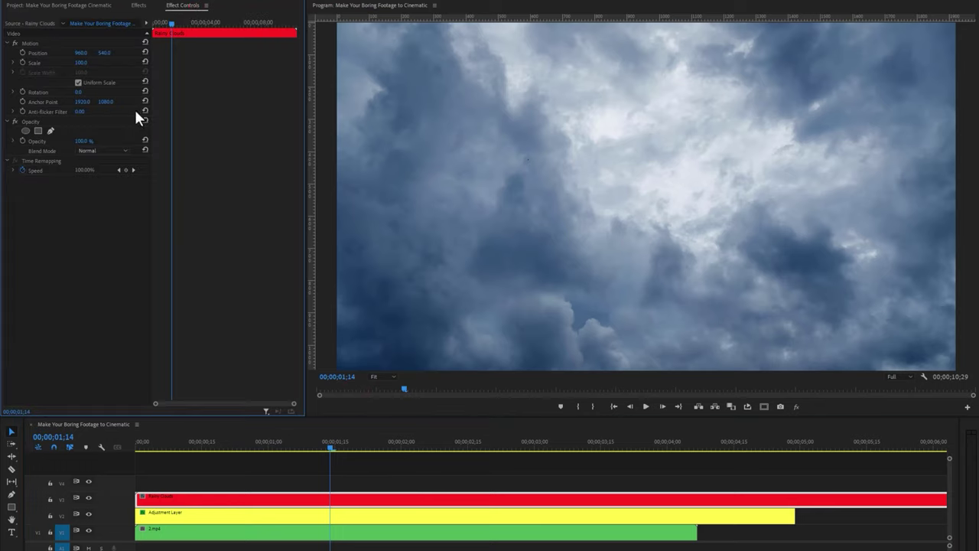
left_click(81, 142)
type("50")
key("Return")
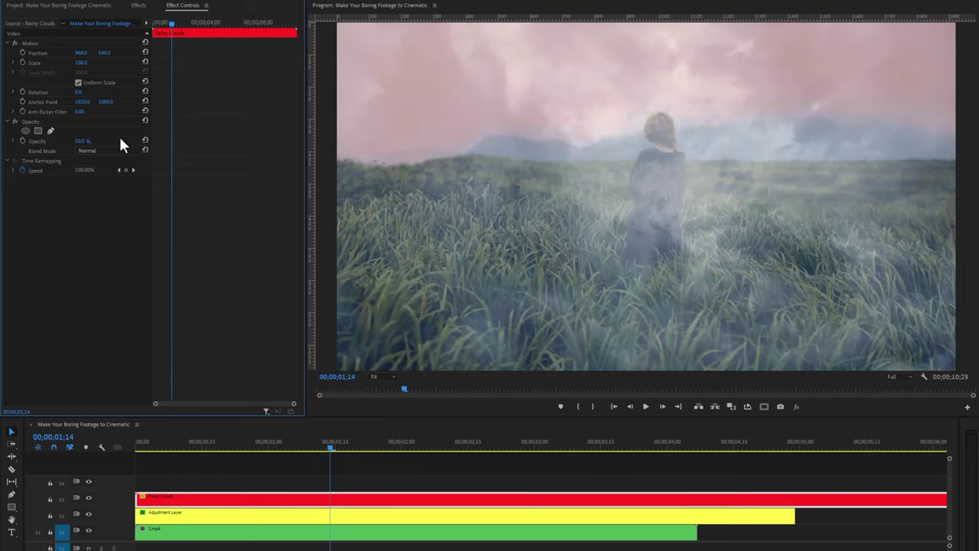
Draw a bezier mask on the clouds tracing the horizon and the woman's head.
left_click(51, 132)
left_click(332, 159)
left_click(370, 161)
left_click(430, 152)
left_click(478, 144)
left_click(526, 135)
left_click(555, 140)
left_click(583, 144)
left_click(625, 134)
left_click(666, 112)
left_click(735, 121)
left_click(792, 117)
left_click(888, 122)
left_click(939, 130)
left_click(965, 138)
Close the clouds mask above the frame at 25% monitor zoom.
left_click(382, 377)
left_click(383, 416)
left_click(784, 174)
left_click(510, 100)
left_click(504, 183)
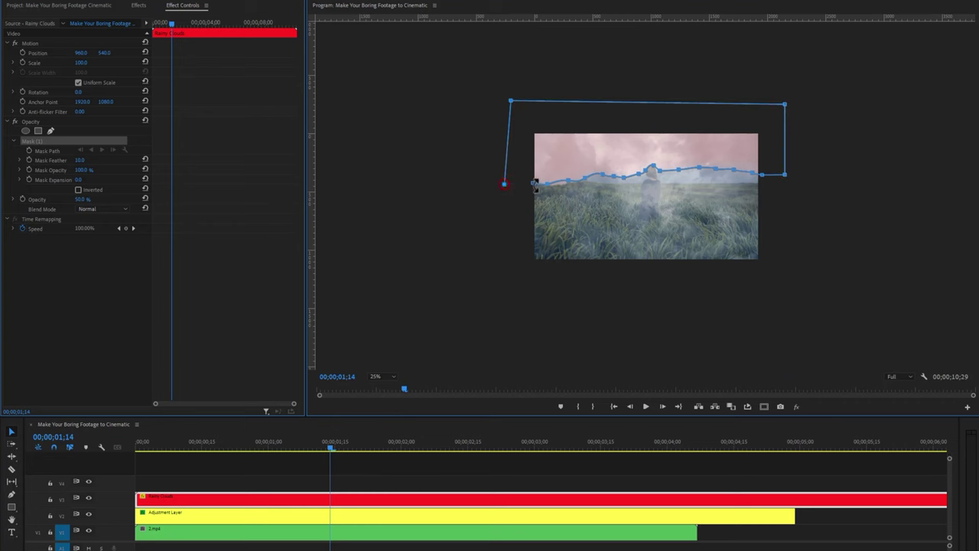
left_click(533, 183)
left_click(384, 376)
left_click(382, 386)
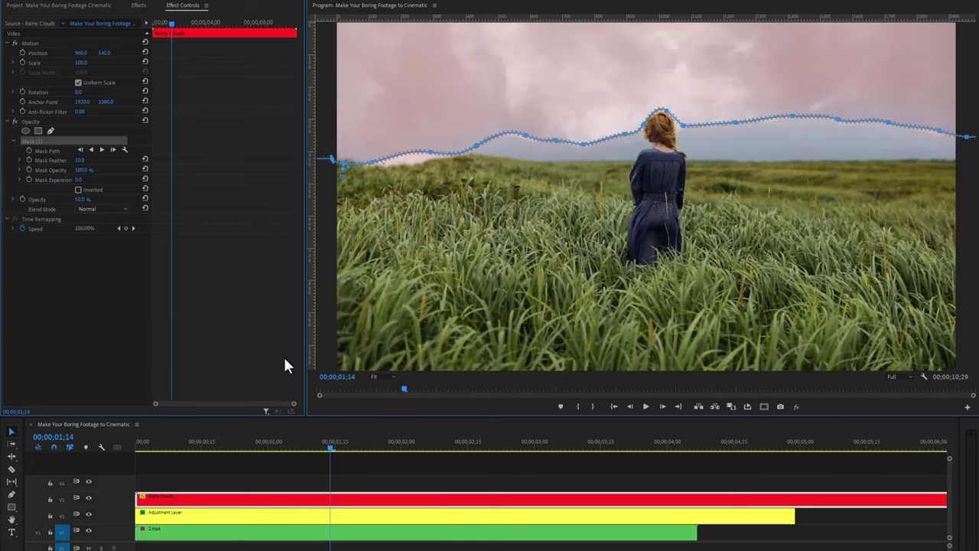
Feather the clouds mask to 183, raise it higher, and set opacity to 100%.
left_click_drag(76, 162, 141, 163)
left_click_drag(518, 115, 518, 84)
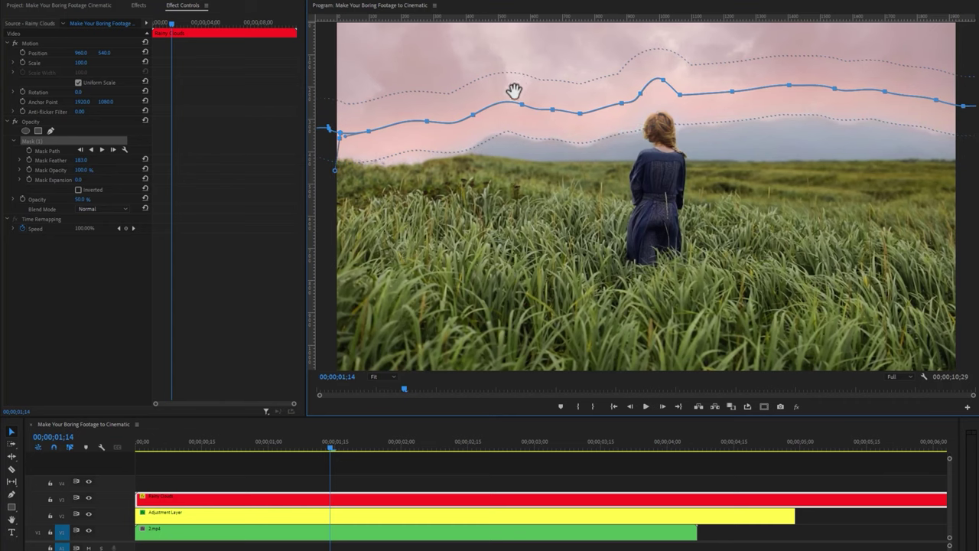
left_click_drag(80, 199, 115, 199)
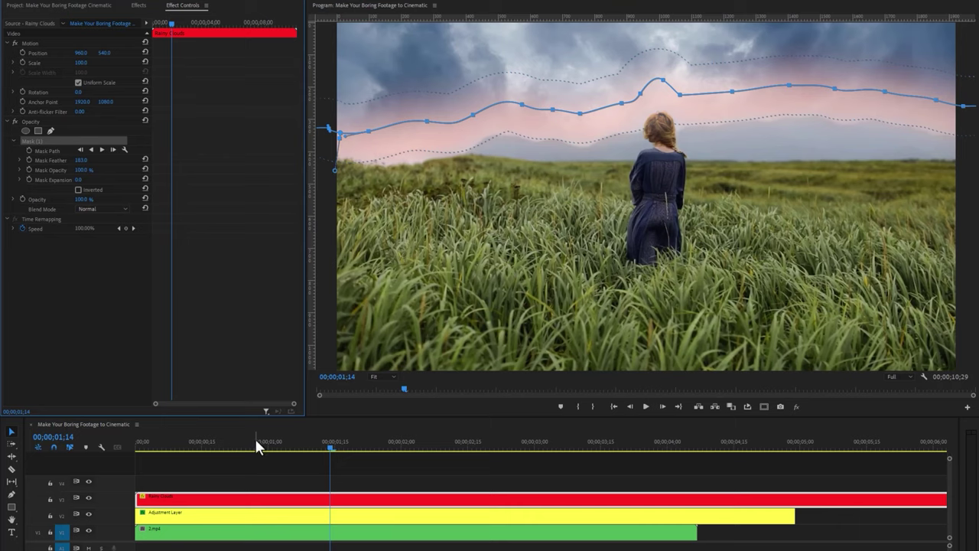
Warm the clouds' Lumetri temperature to 47.8 and darken shadows to -8.0.
key("space")
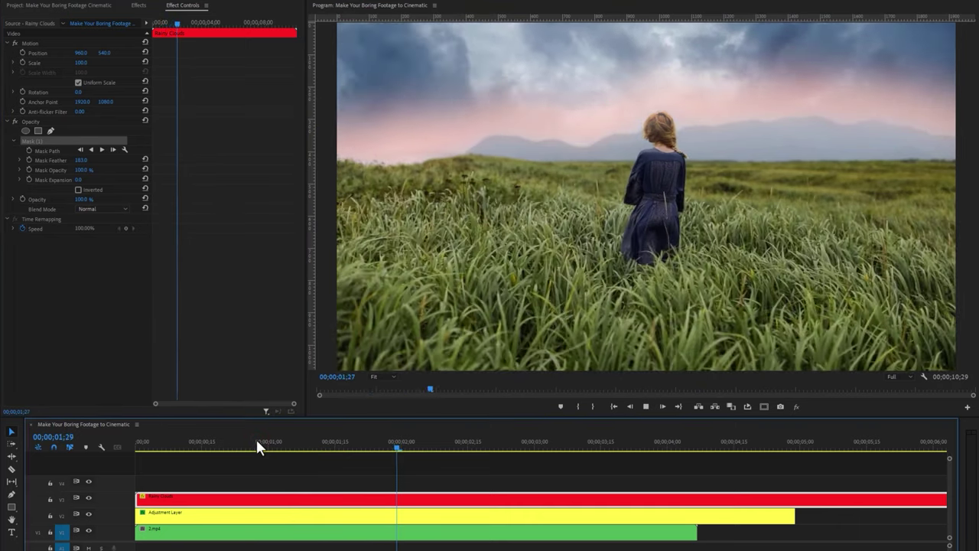
left_click(257, 444)
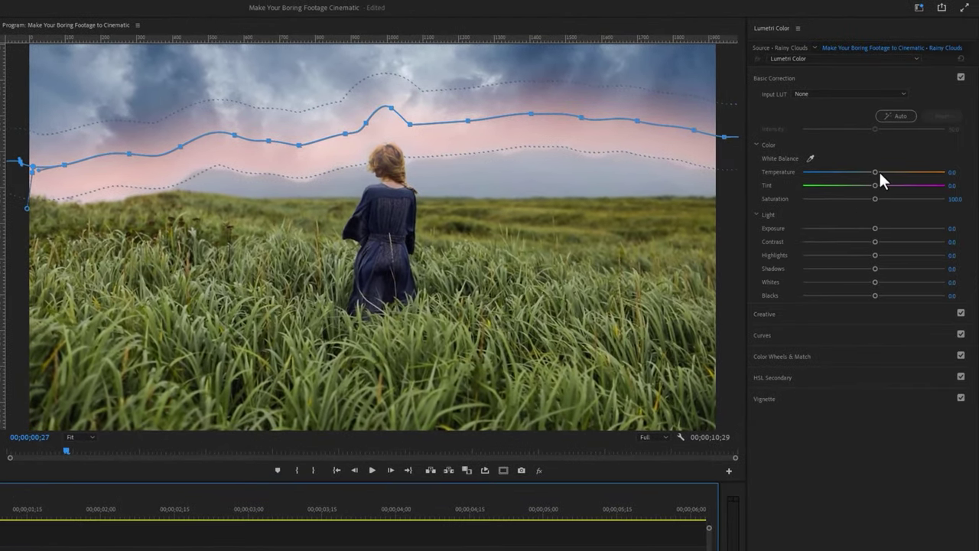
left_click_drag(879, 174, 891, 174)
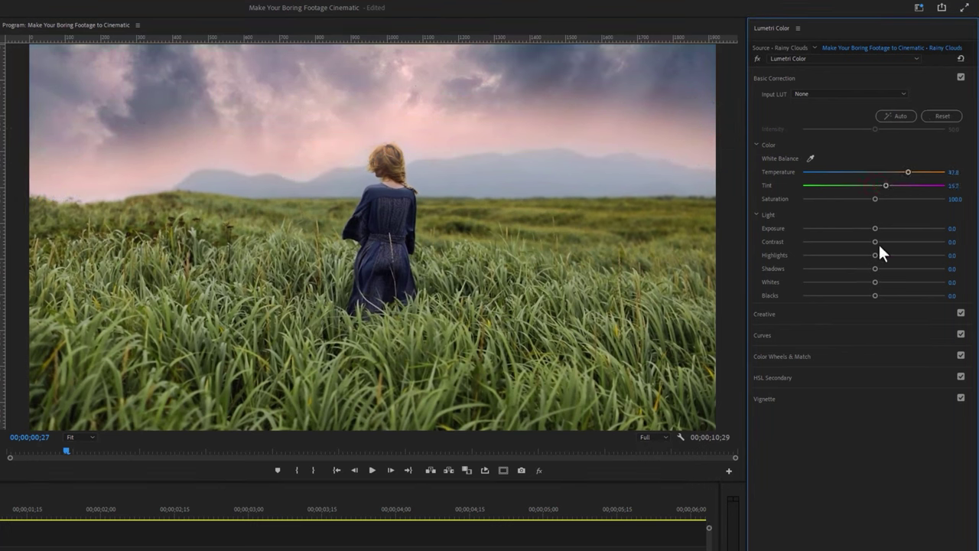
mouse_move(876, 269)
left_mouse_down()
mouse_move(863, 270)
mouse_move(879, 279)
left_mouse_up()
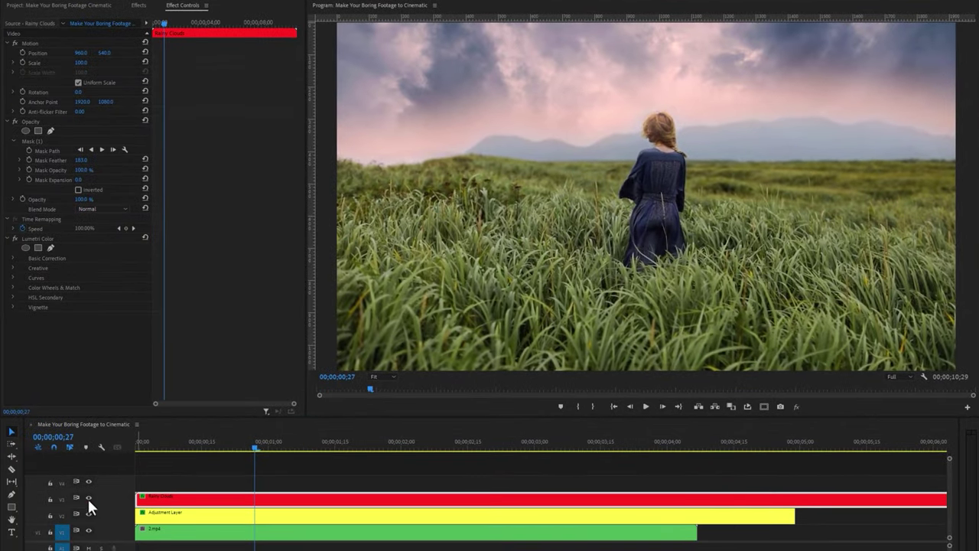
Toggle the clouds track to compare, then play back and stop at 00;00;03;17.
left_click(88, 498)
left_click(87, 497)
key("space")
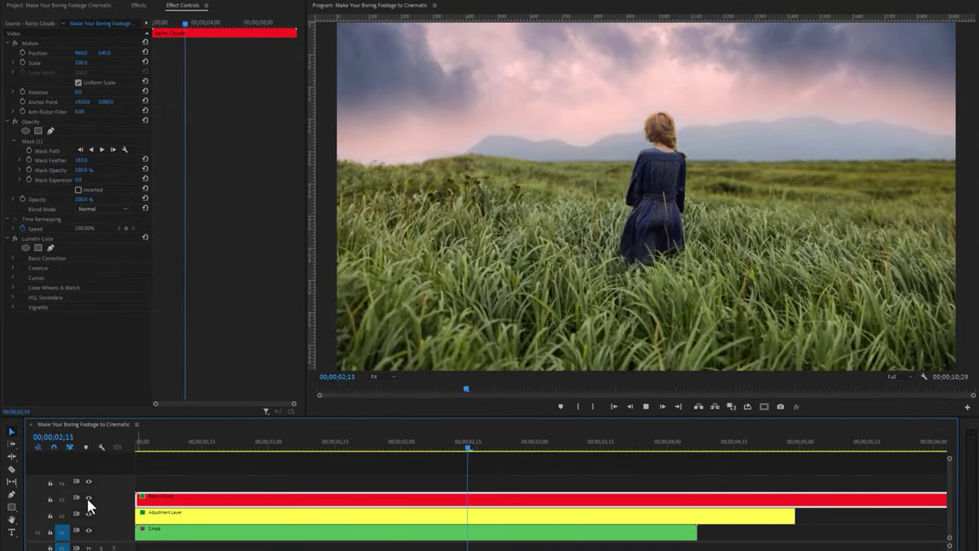
key("space")
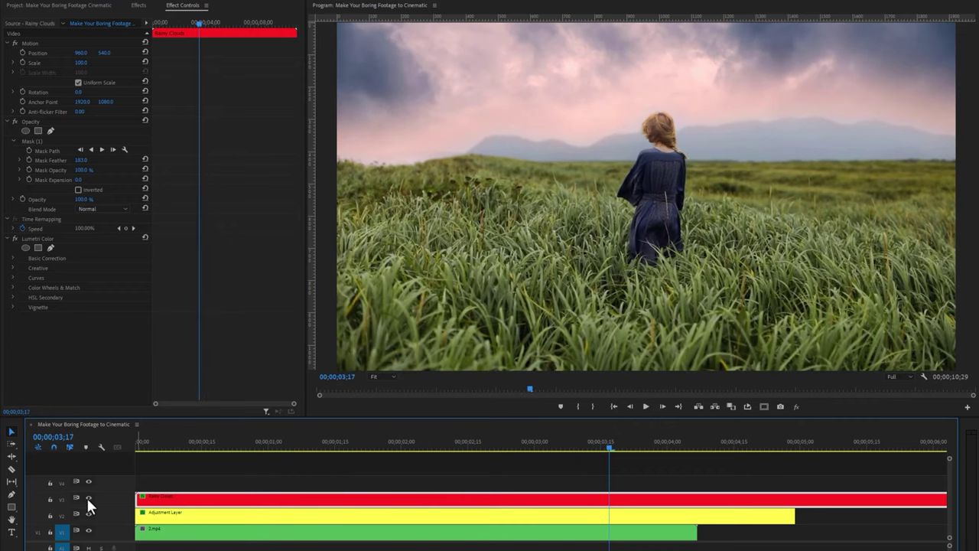
Apply Gaussian Blur to Rainy Clouds, set its Blurriness, and add an adjustment layer on V4.
left_click(138, 6)
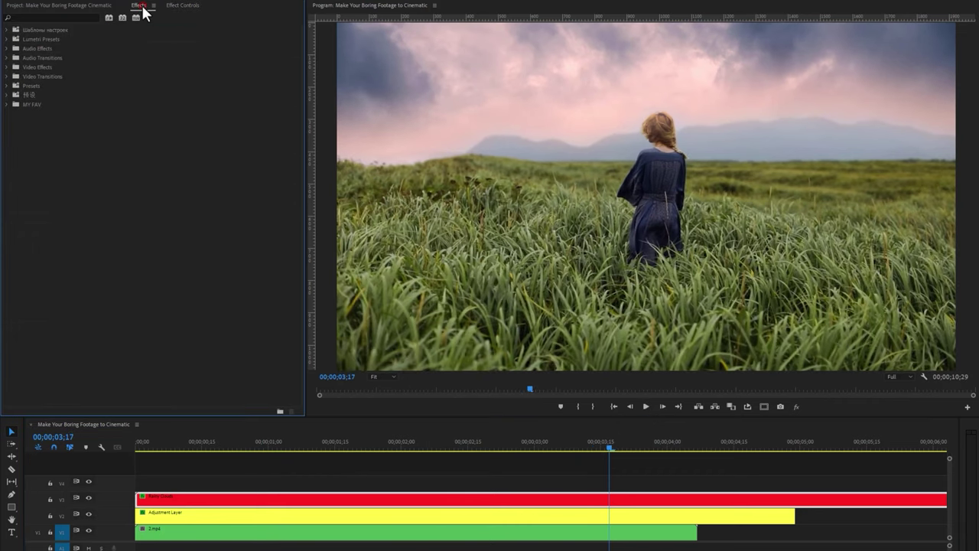
left_click(76, 17)
type("gauss")
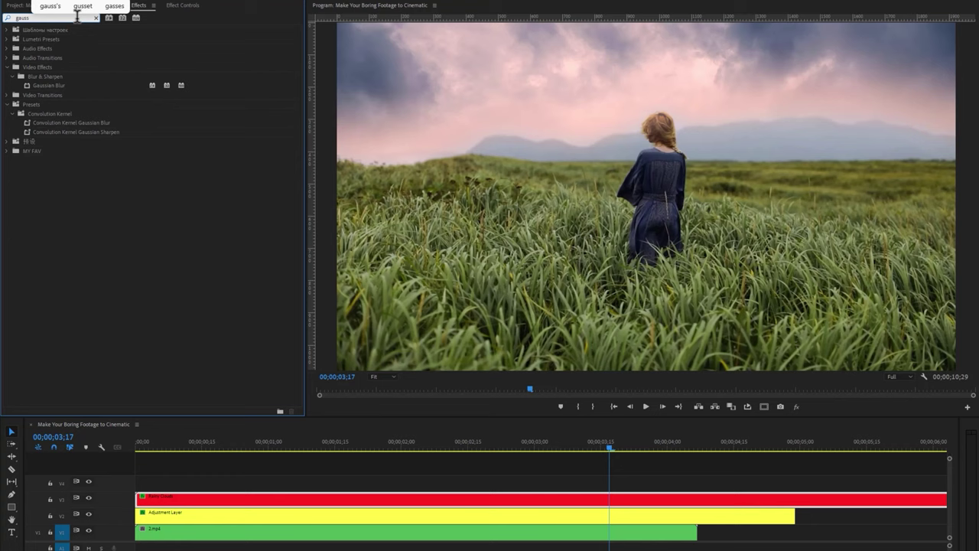
left_click_drag(73, 84, 254, 501)
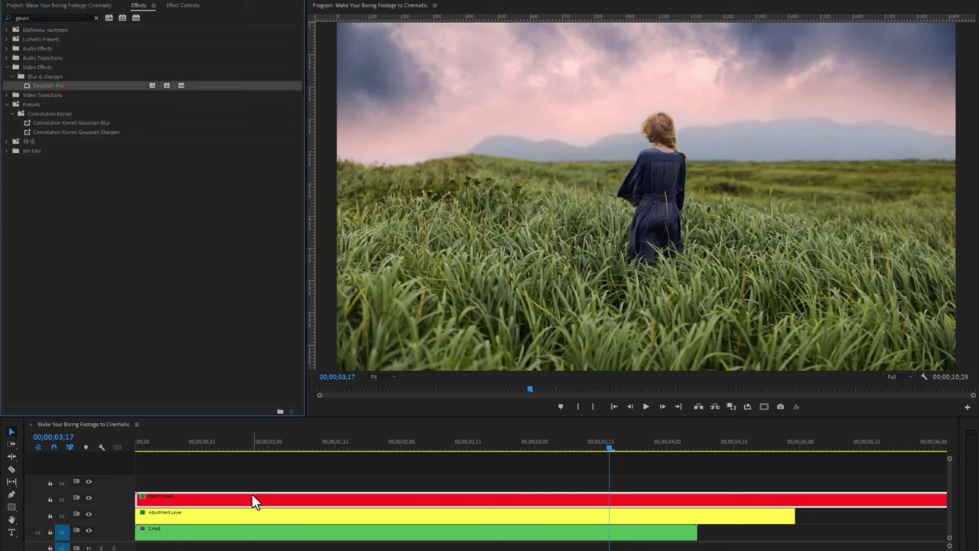
left_click(184, 7)
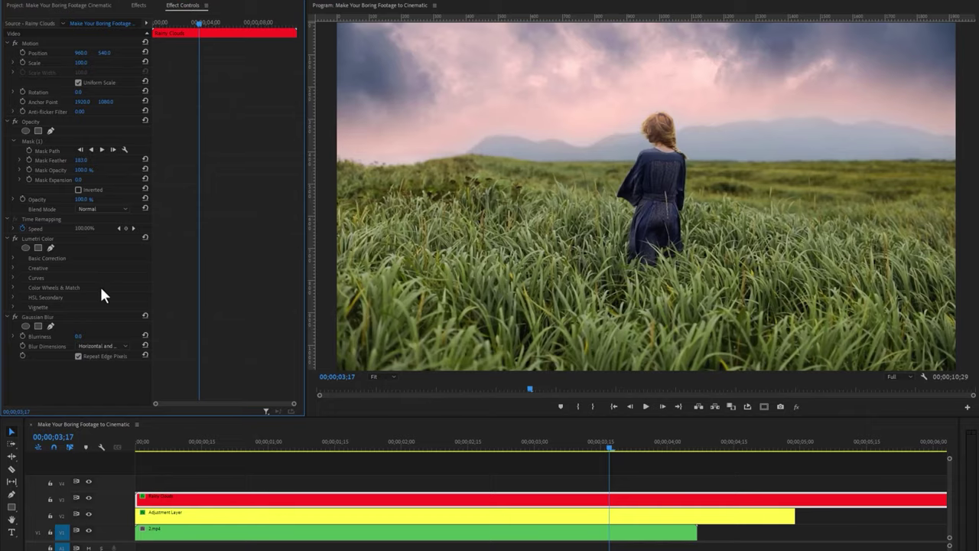
left_click(67, 316)
left_click(78, 336)
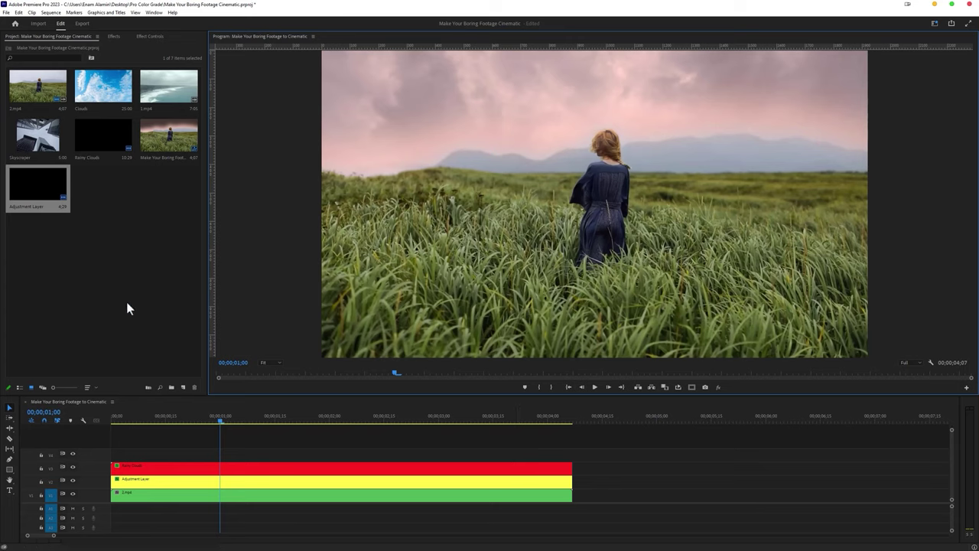
left_click_drag(35, 199, 103, 453)
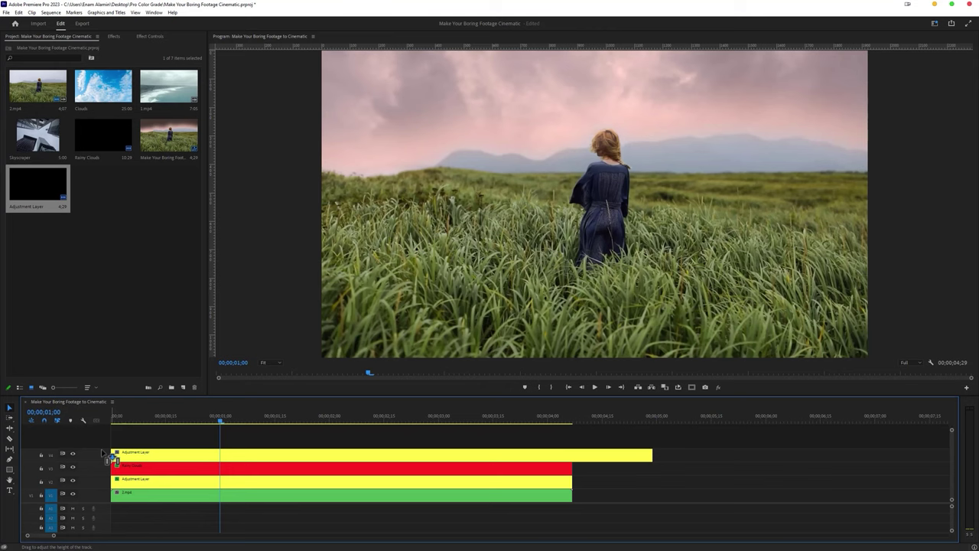
Apply Cinema Grade to the V4 adjustment layer and open its Controls grading window.
left_click(115, 37)
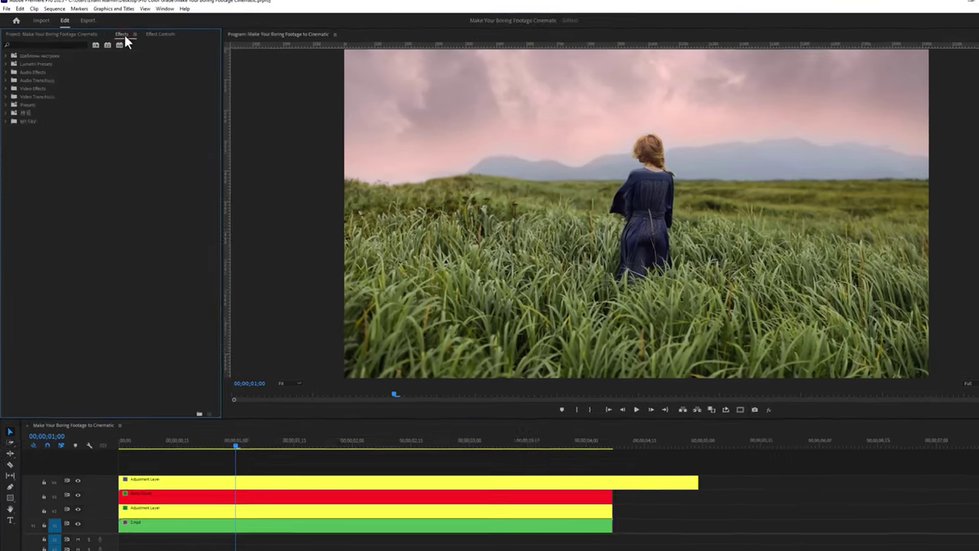
left_click(72, 44)
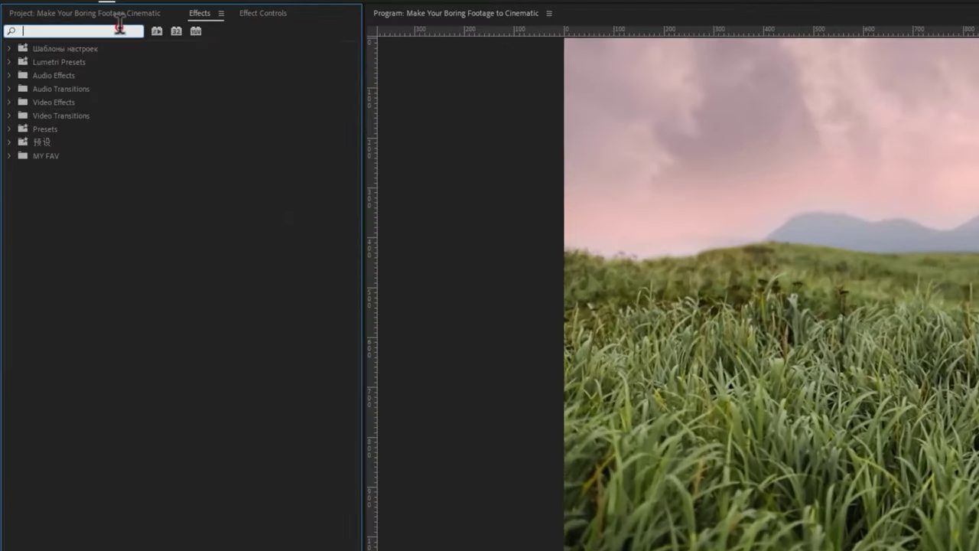
type("Cinema Grade")
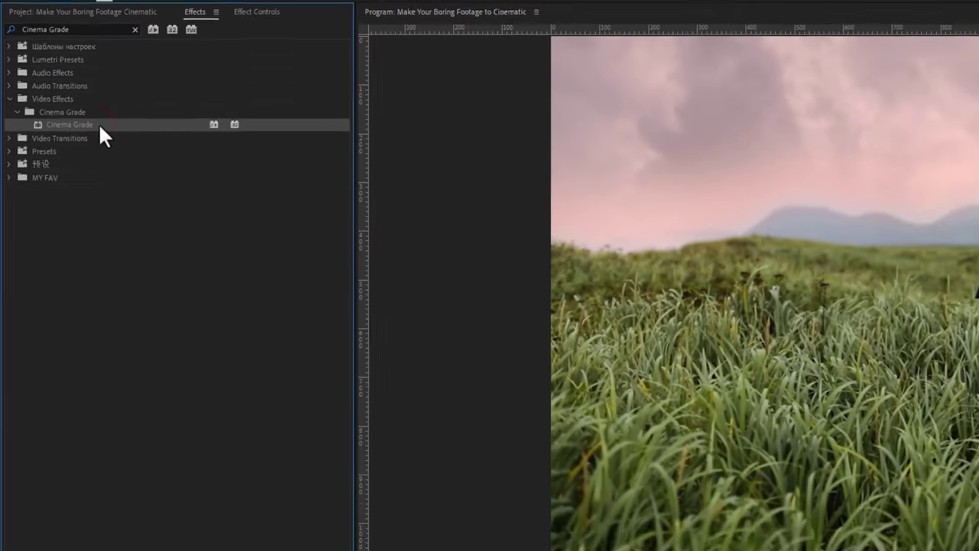
left_click_drag(108, 128, 360, 550)
left_click_drag(218, 497, 219, 496)
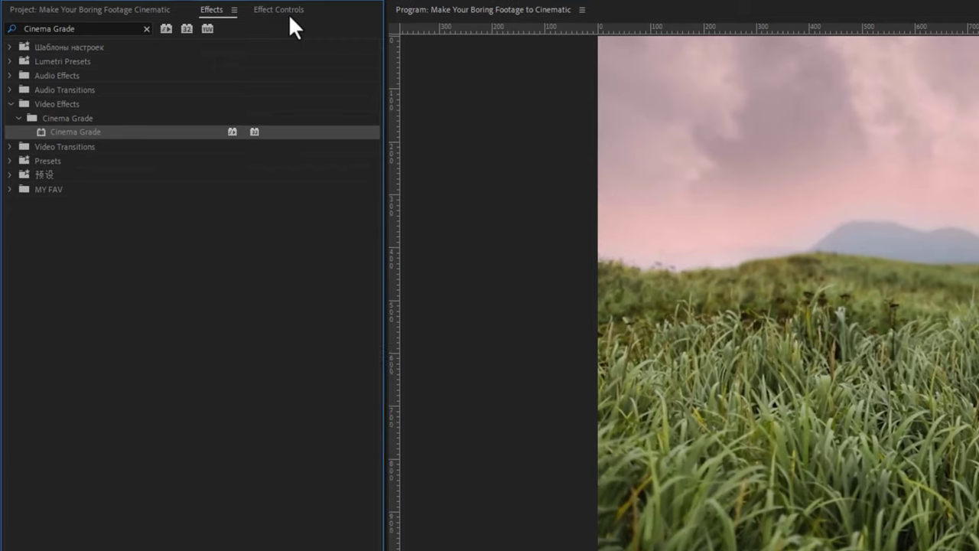
left_click(288, 13)
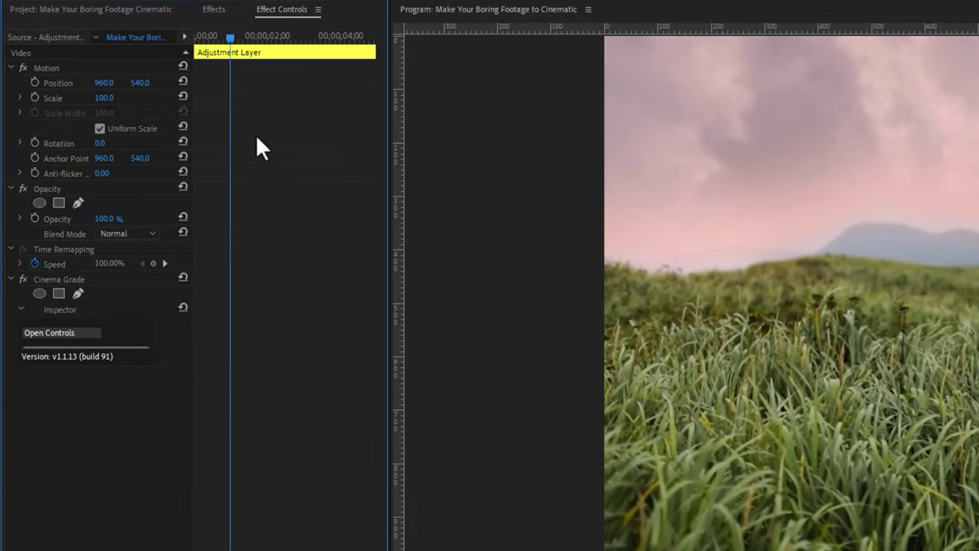
left_click(88, 280)
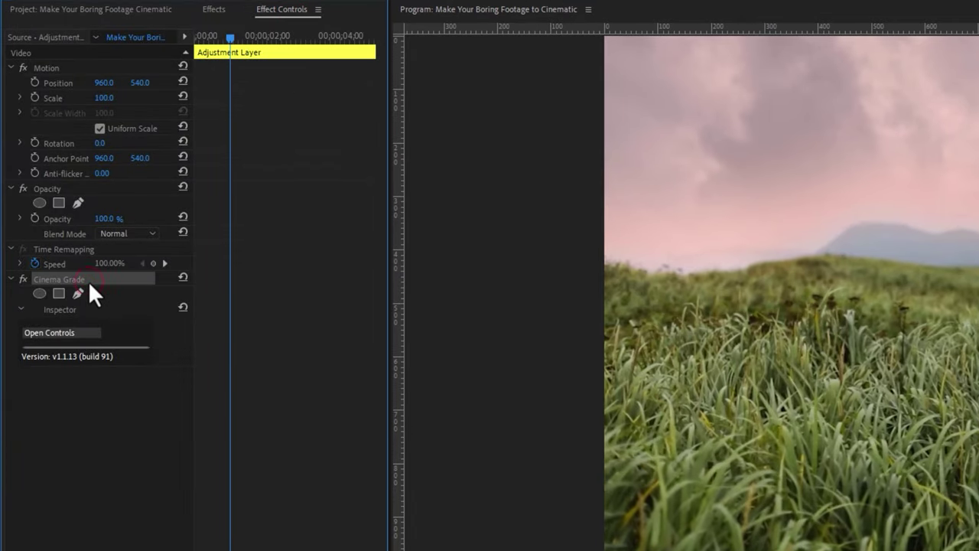
left_click(85, 335)
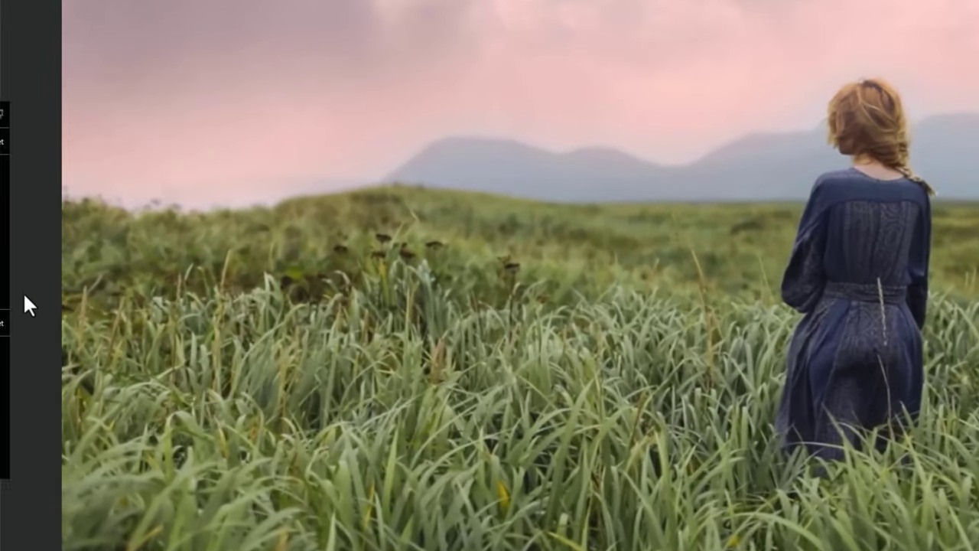
mouse_move(13, 296)
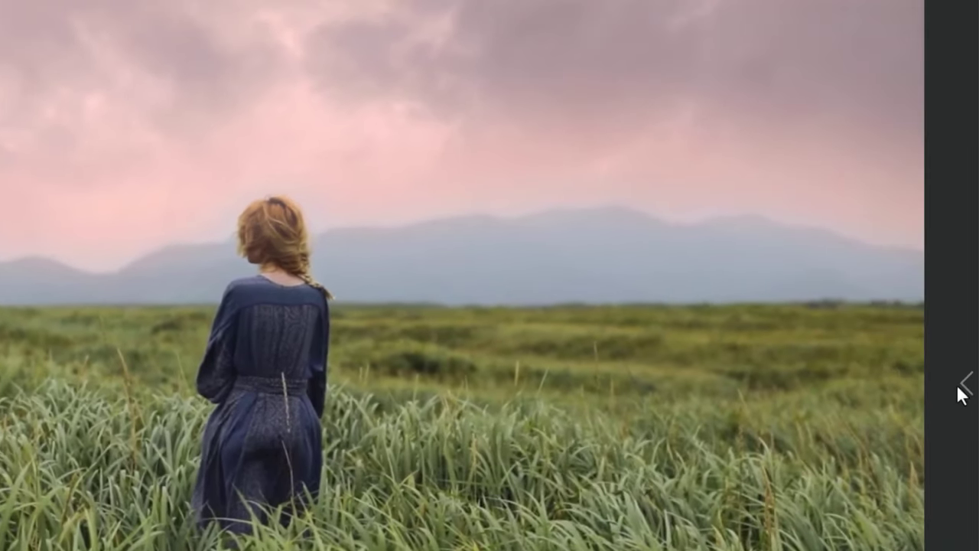
mouse_move(962, 393)
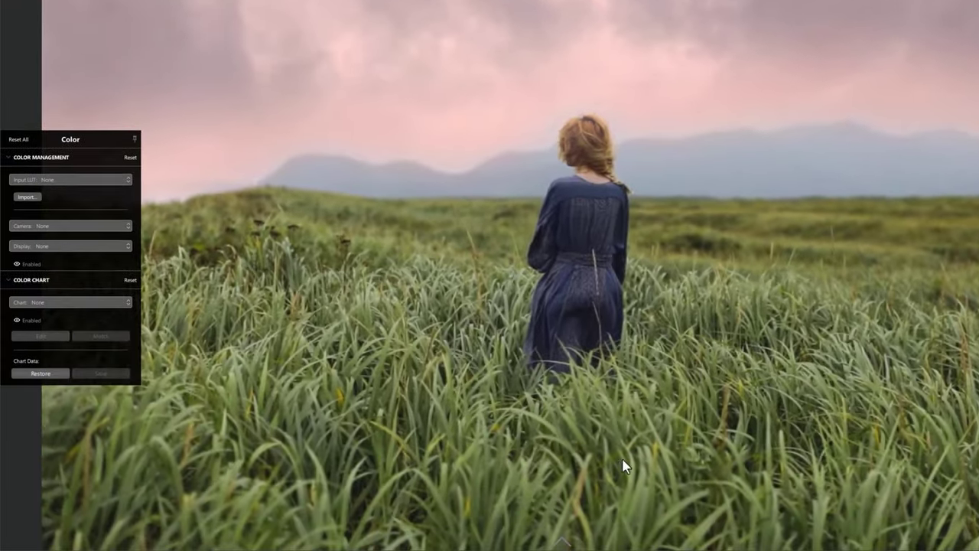
mouse_move(564, 544)
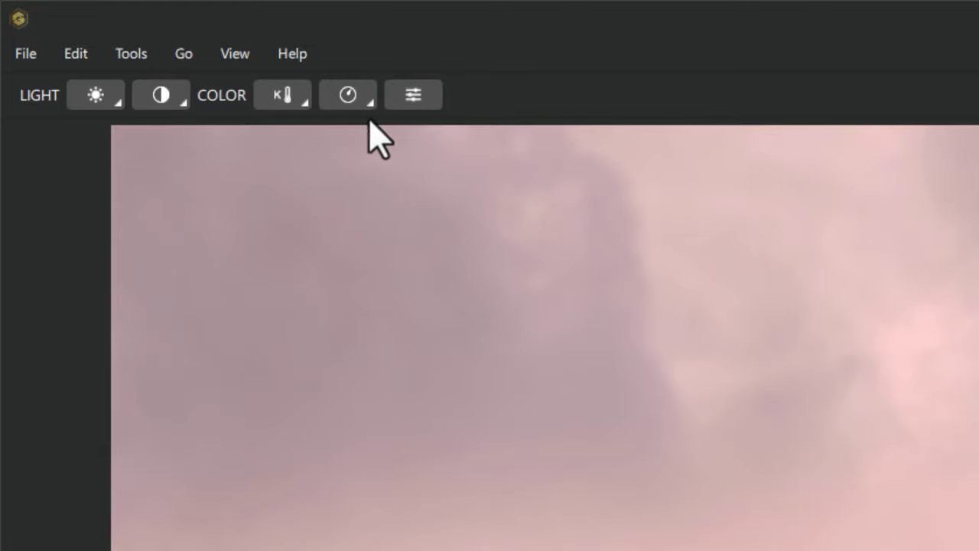
Try an Exposure boost, undo it with Ctrl+Z, and pick the Shadows, Midtones, Highlights tool.
left_click(118, 101)
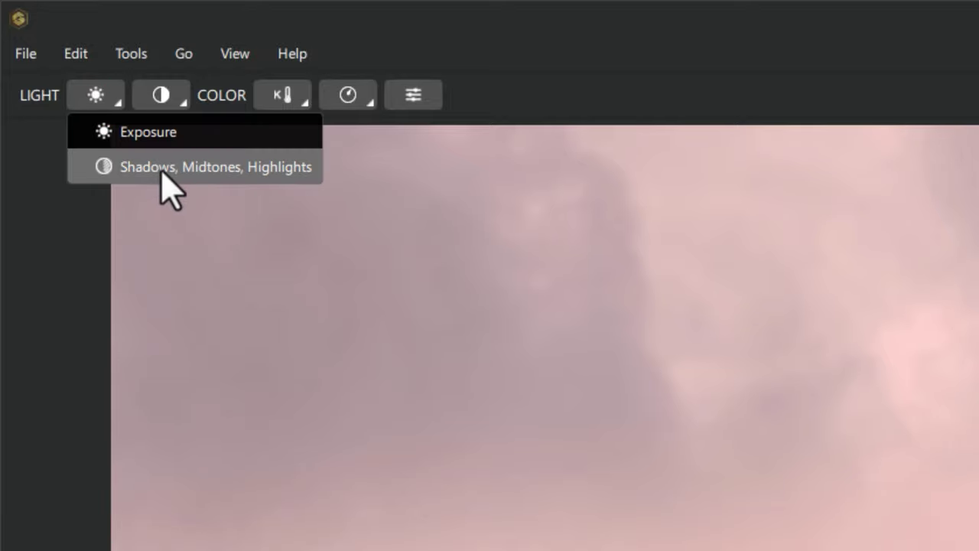
left_click(160, 203)
left_click(133, 54)
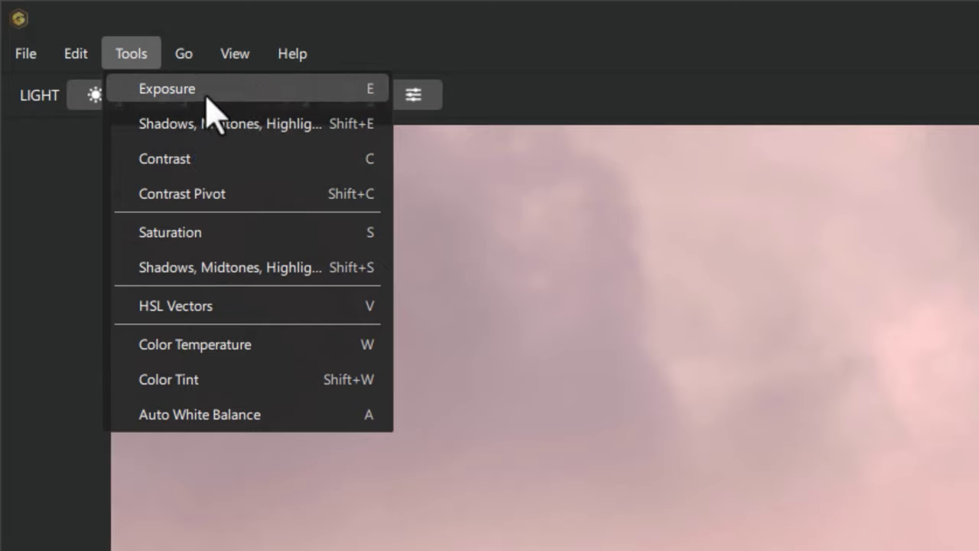
left_click(259, 93)
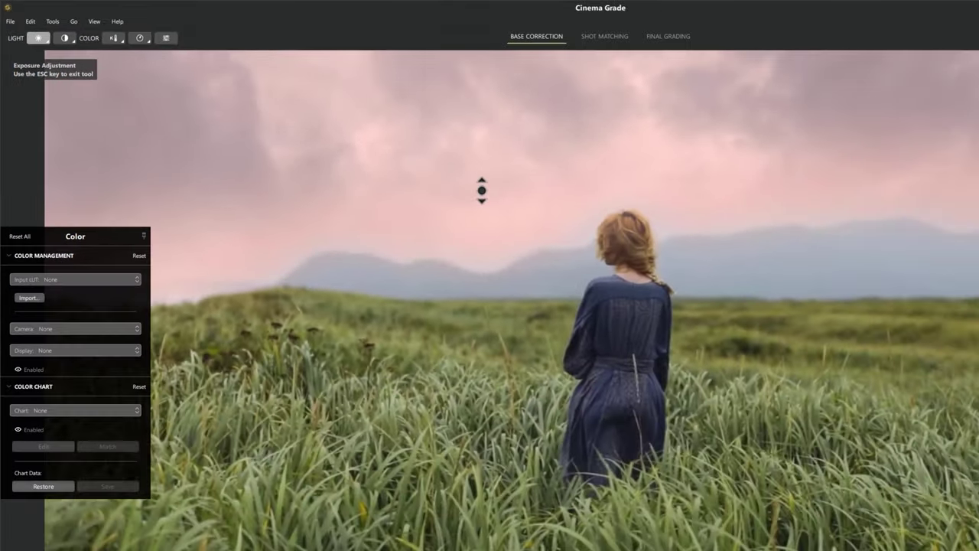
left_click_drag(481, 190, 477, 253)
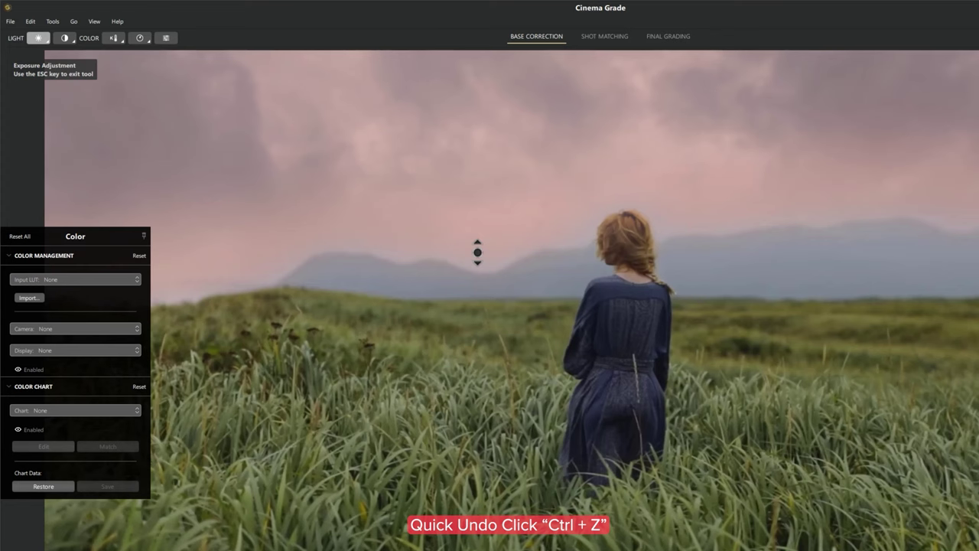
key("ctrl+z")
left_click(43, 39)
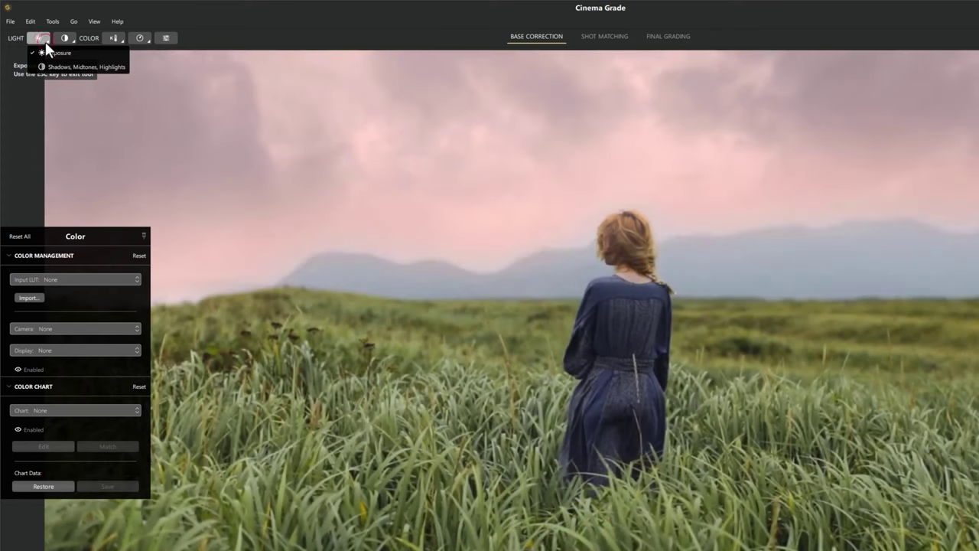
left_click(112, 67)
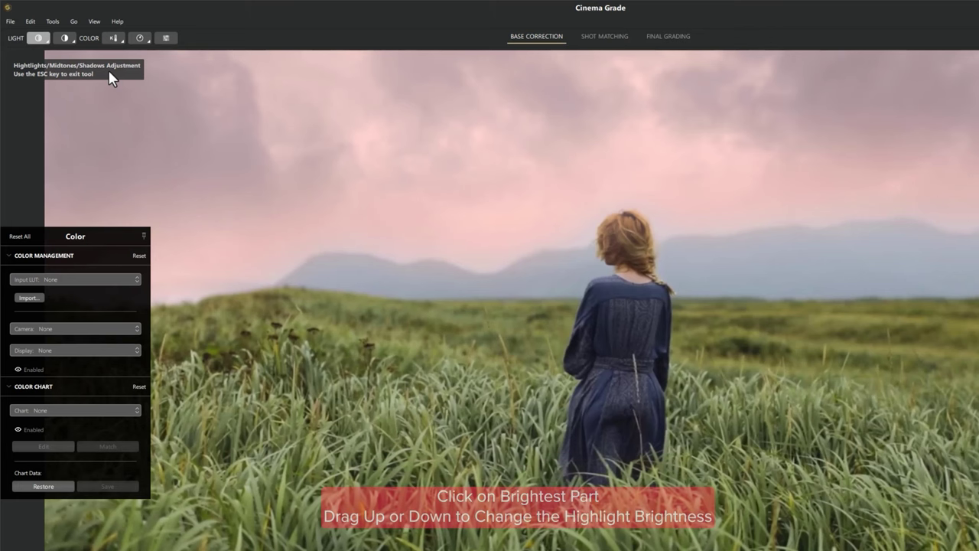
Raise highlights to 25 from the sky, lower midtones to -42 from dress and hair, then compare.
left_click(511, 193)
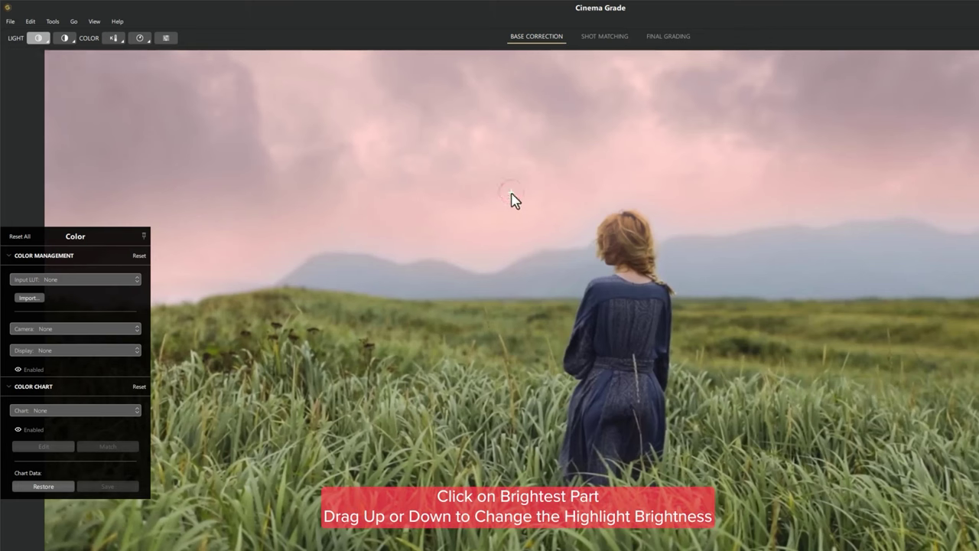
left_click_drag(514, 192, 511, 230)
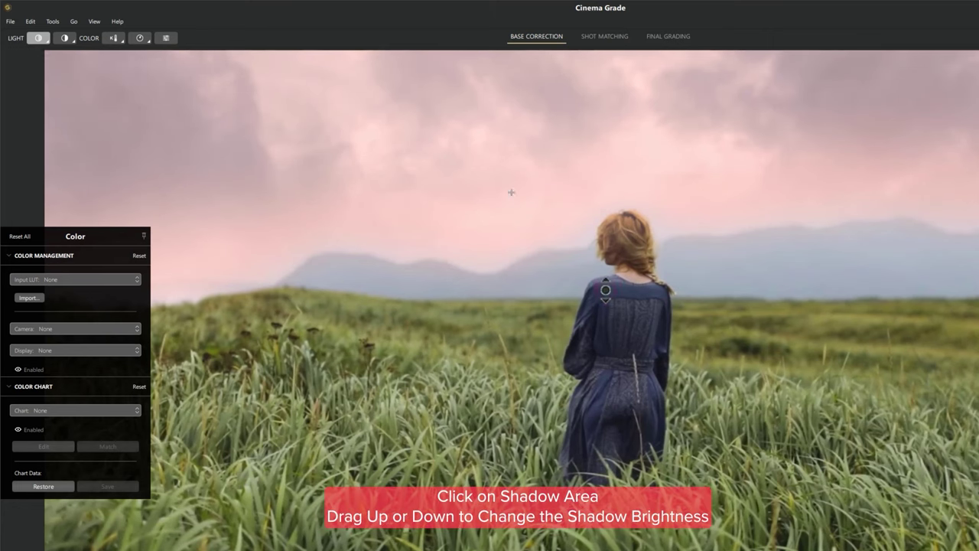
left_click_drag(605, 294, 605, 310)
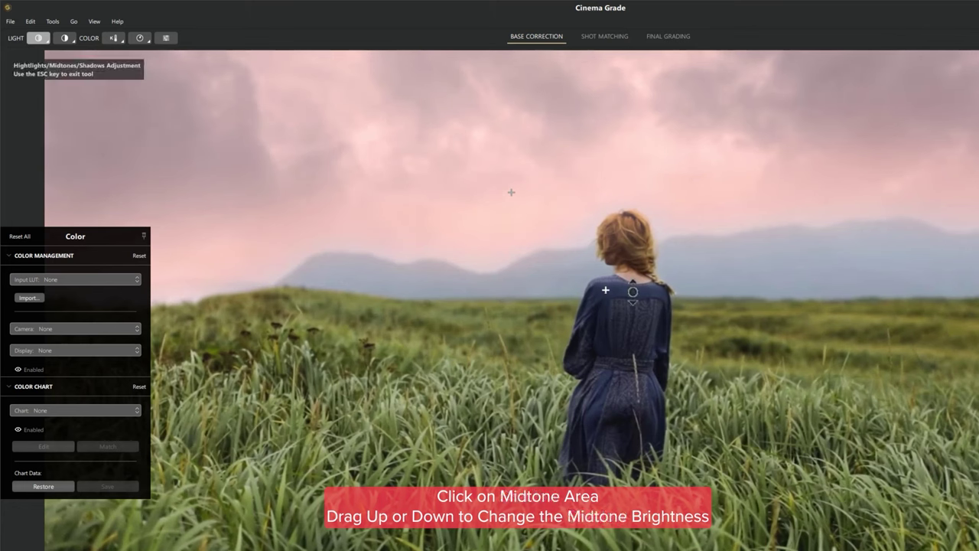
left_click_drag(635, 238, 634, 257)
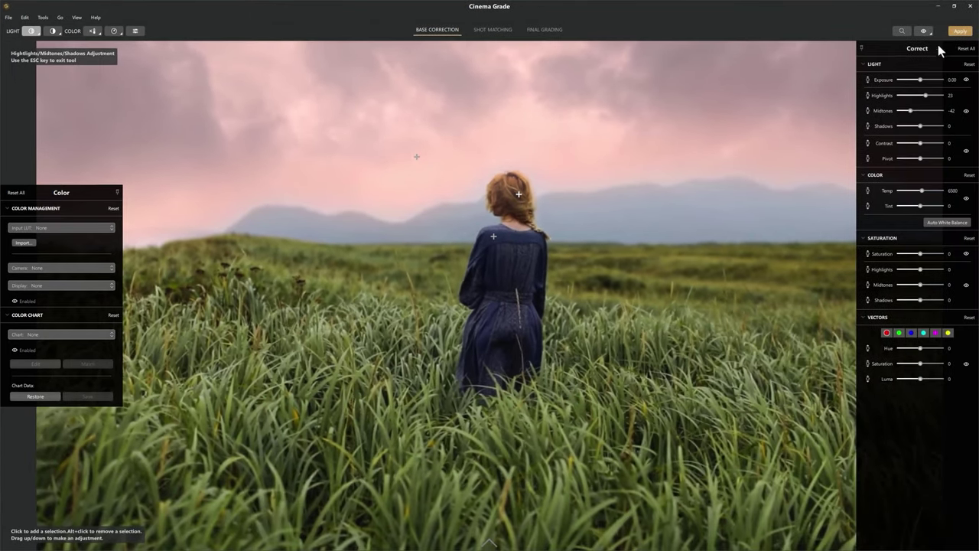
left_click(923, 31)
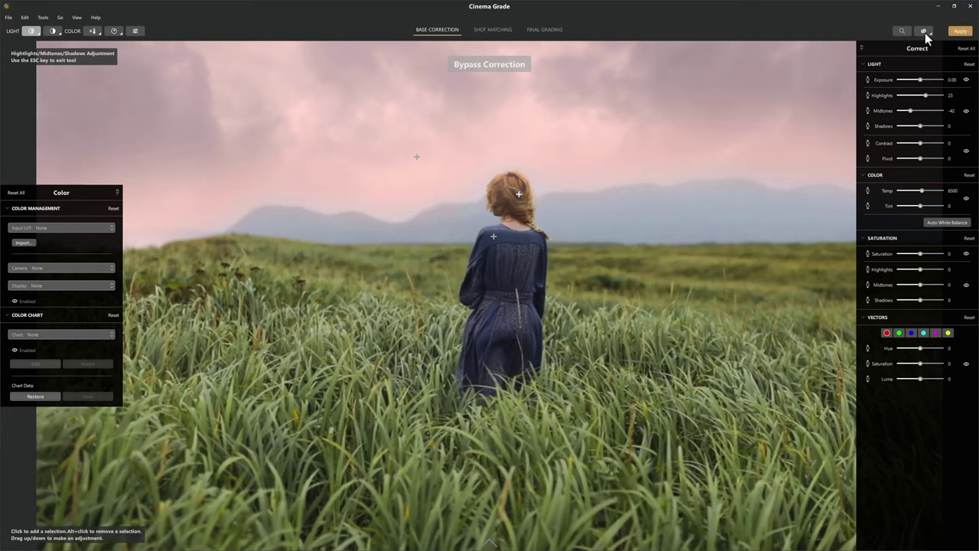
left_click(925, 33)
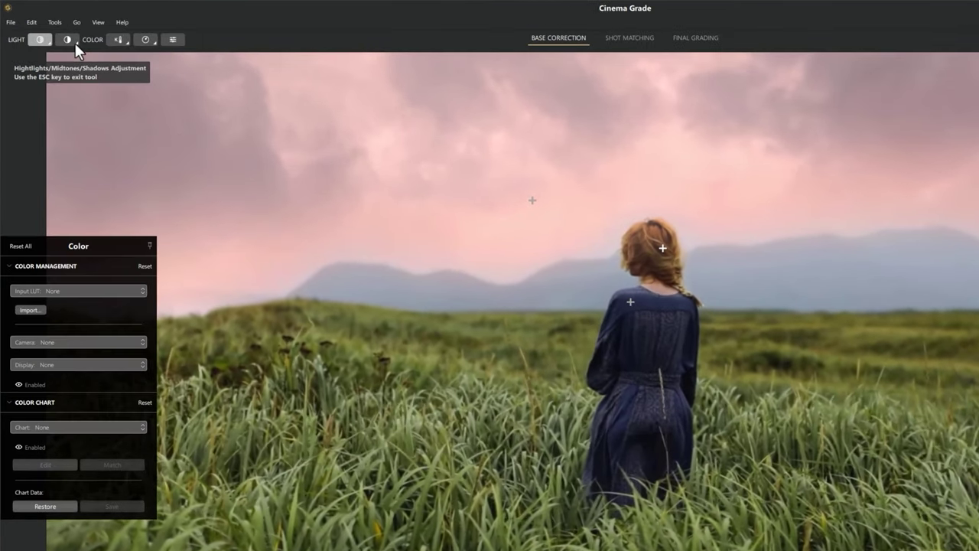
Raise the clip's contrast by dragging on the image with the Contrast tool.
left_click(75, 43)
left_click(95, 54)
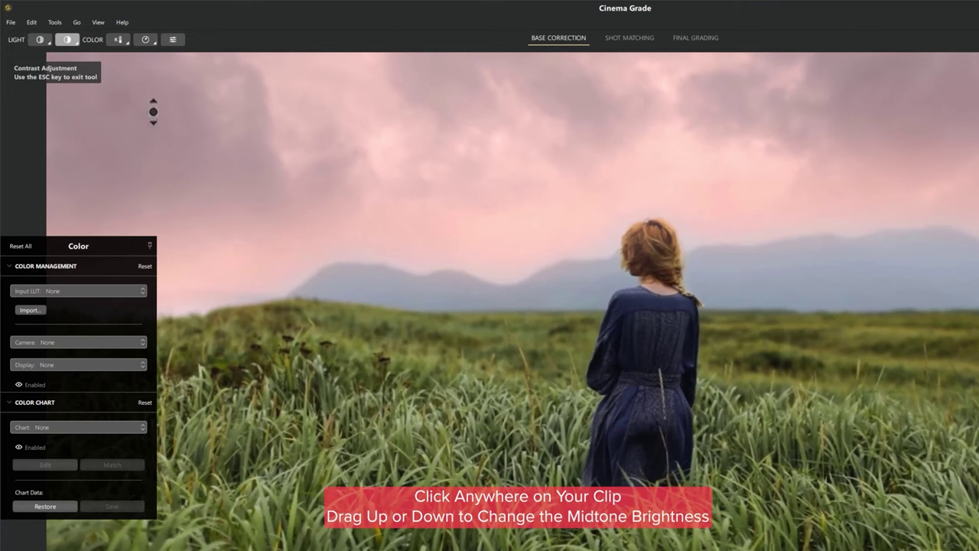
left_click_drag(520, 238, 525, 215)
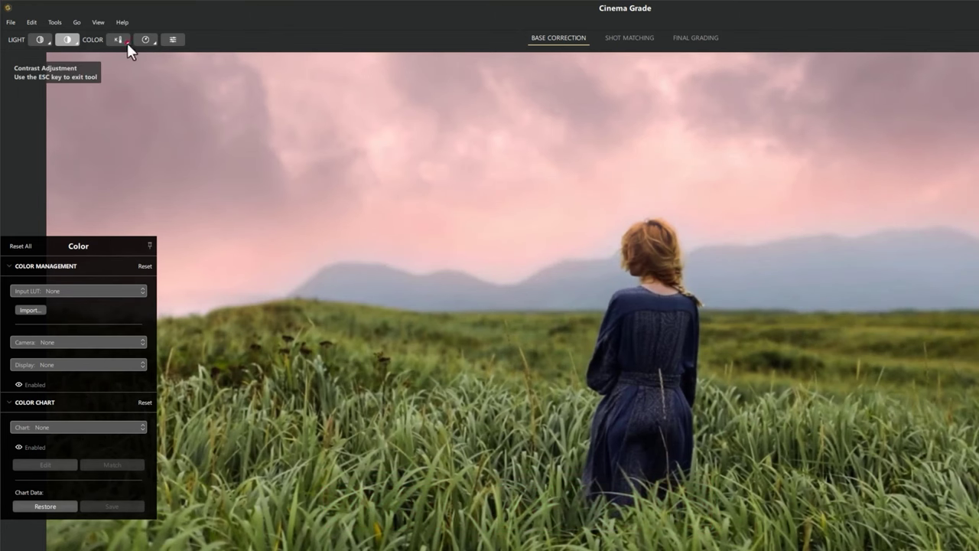
Try Auto White Balance, then undo it so the sky keeps its pink tone.
left_click(127, 43)
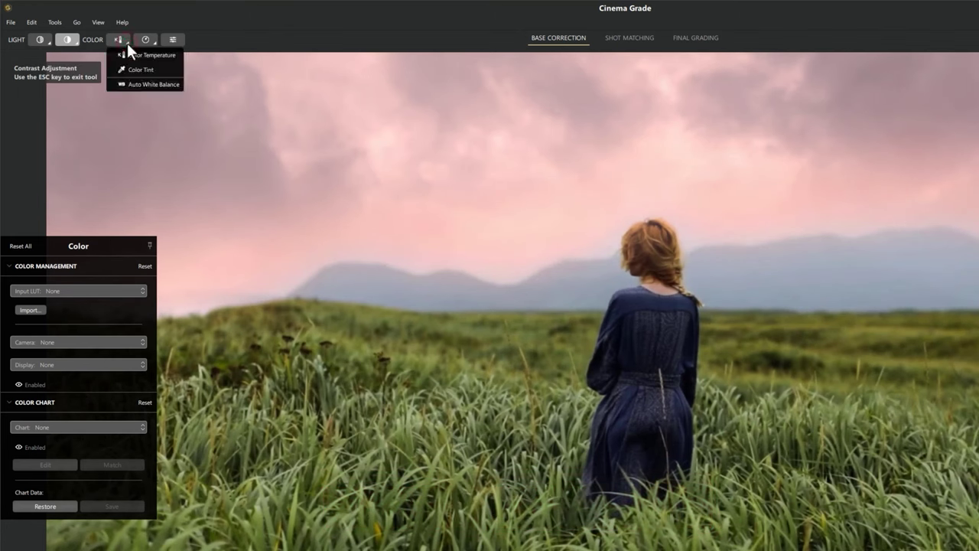
left_click(168, 87)
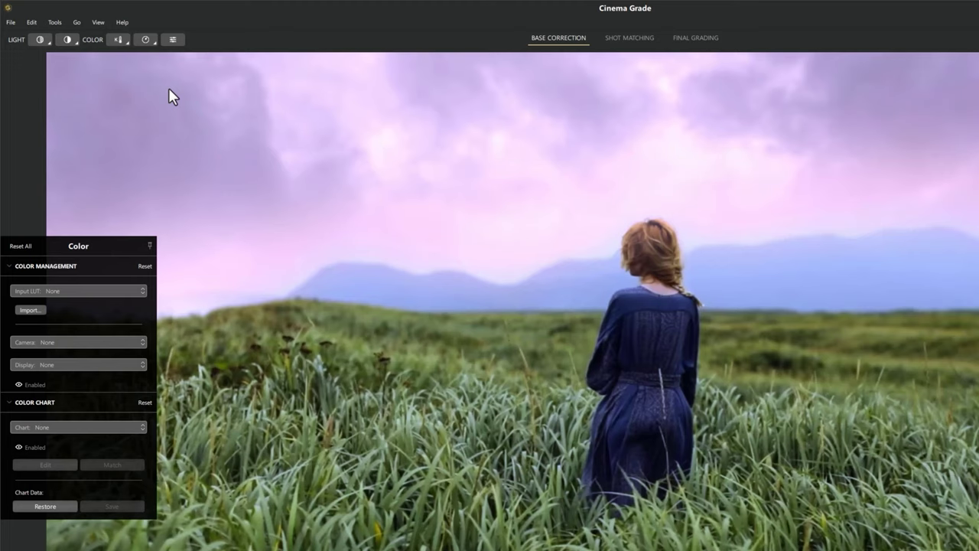
key("ctrl+z")
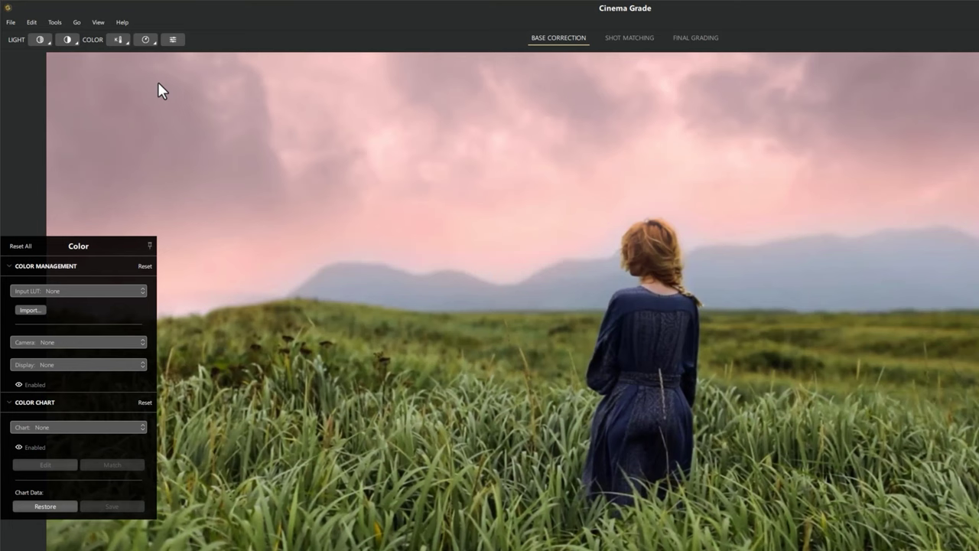
left_click(126, 43)
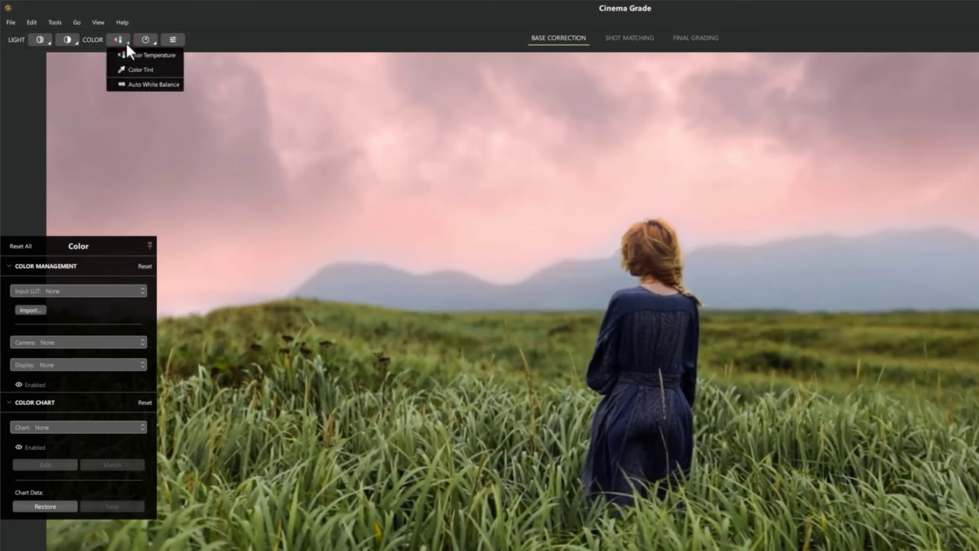
Warm the colour temperature and lower the overall saturation of the whole image.
left_click(165, 55)
left_click_drag(525, 221, 518, 252)
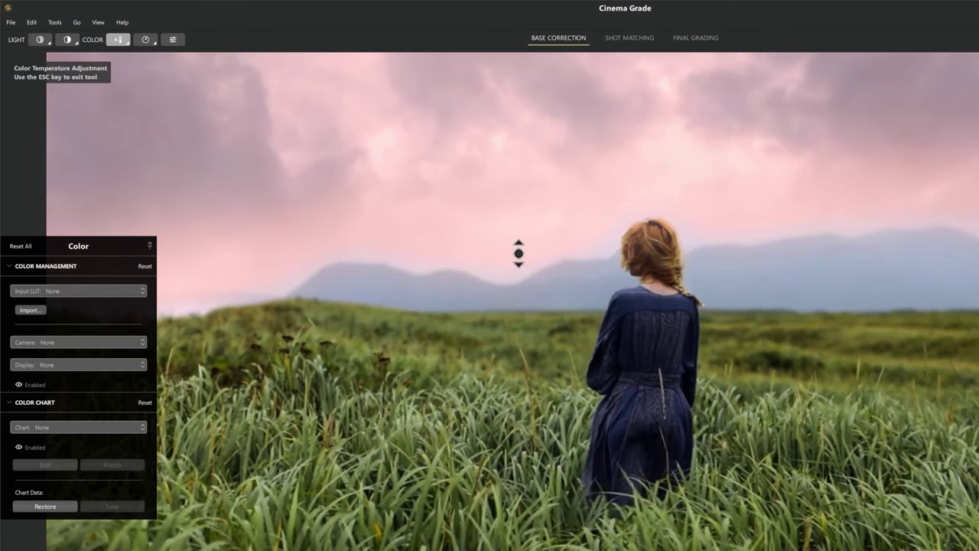
left_click(154, 44)
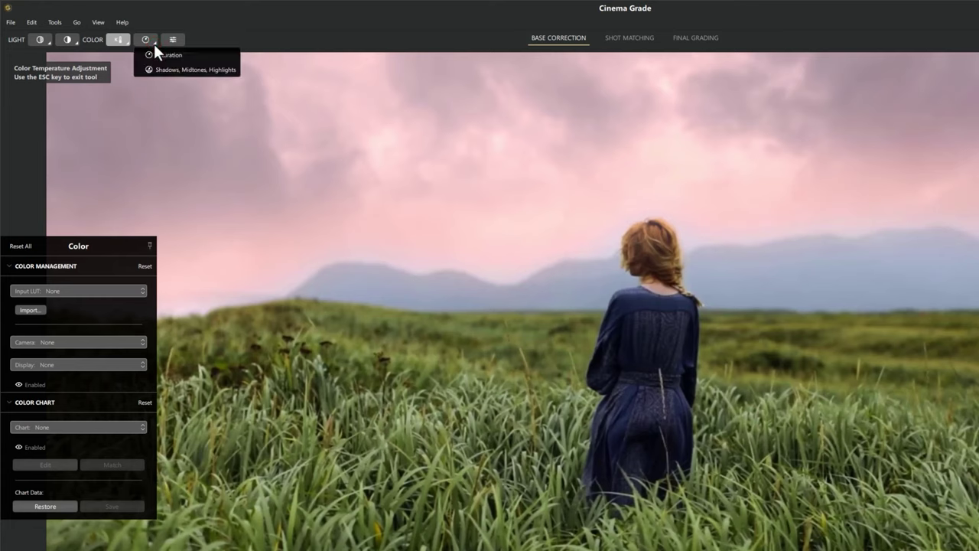
left_click(217, 58)
left_click_drag(522, 235, 510, 370)
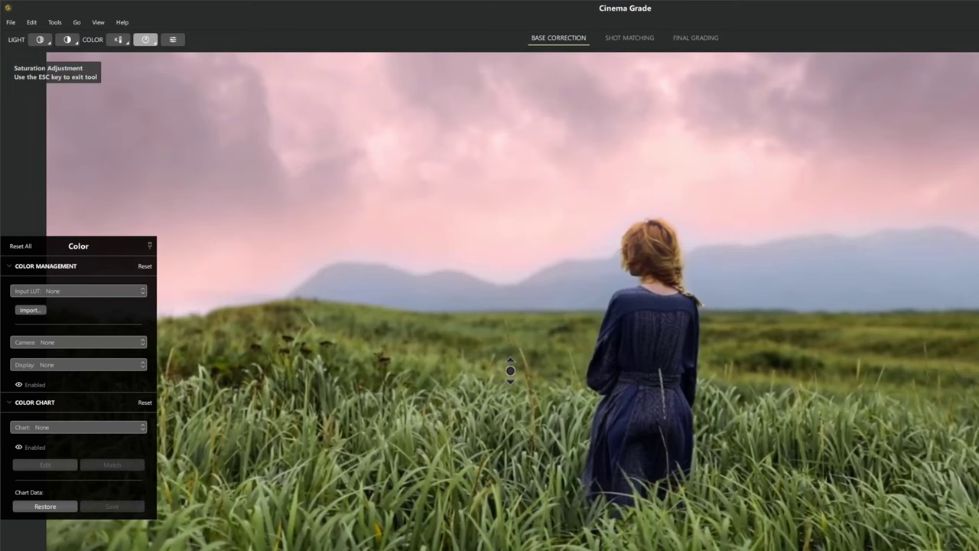
Lower saturation by highlights, midtones and shadows, sampling the sky, hair and dress.
left_click(155, 51)
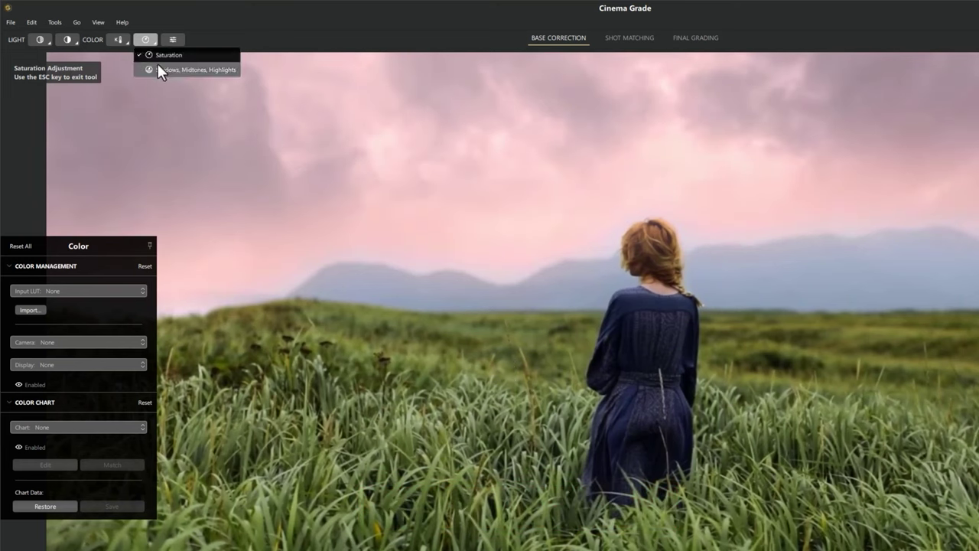
left_click(223, 70)
left_click_drag(476, 206, 475, 175)
left_click_drag(654, 244, 654, 216)
left_click_drag(691, 382, 692, 398)
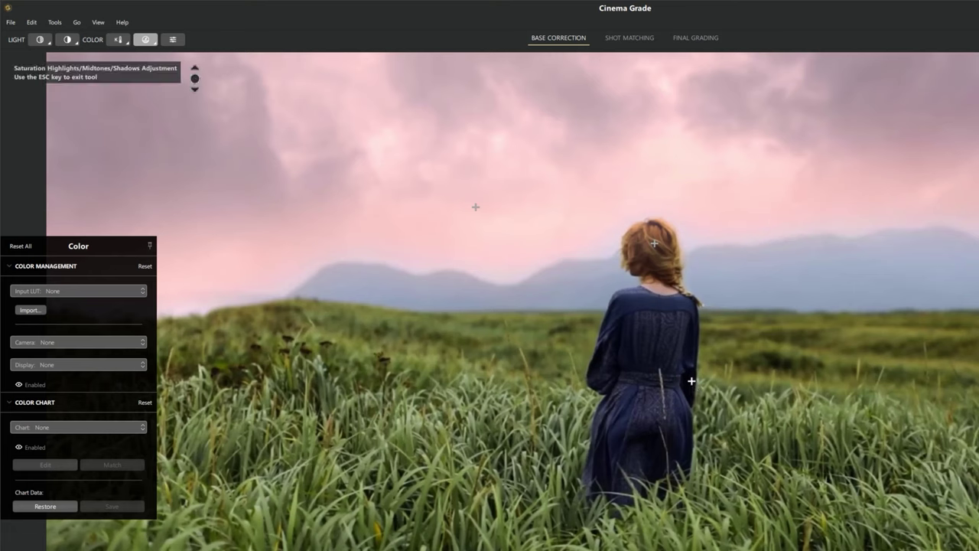
left_click(176, 39)
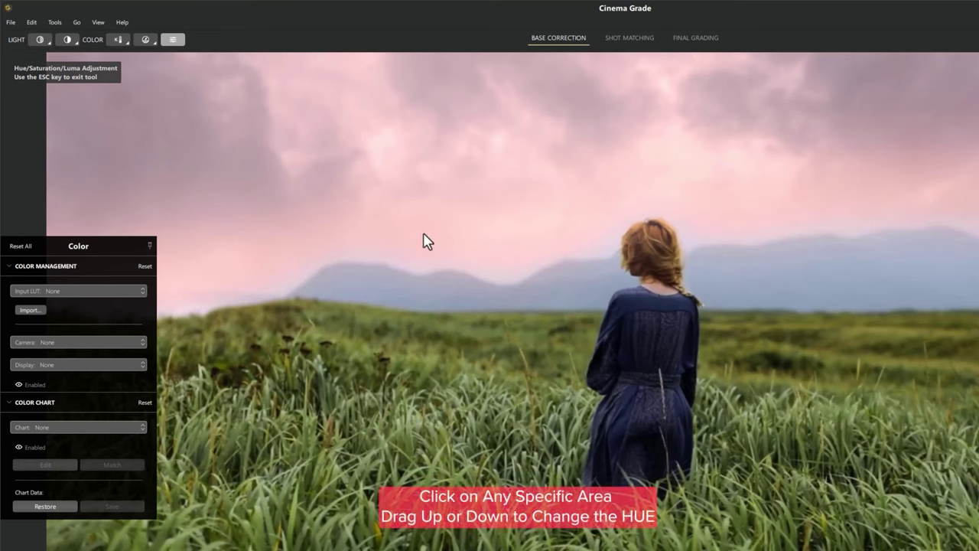
Shift the sky's hue toward pink and subtly adjust the dress and grass colours.
left_click_drag(423, 232, 424, 212)
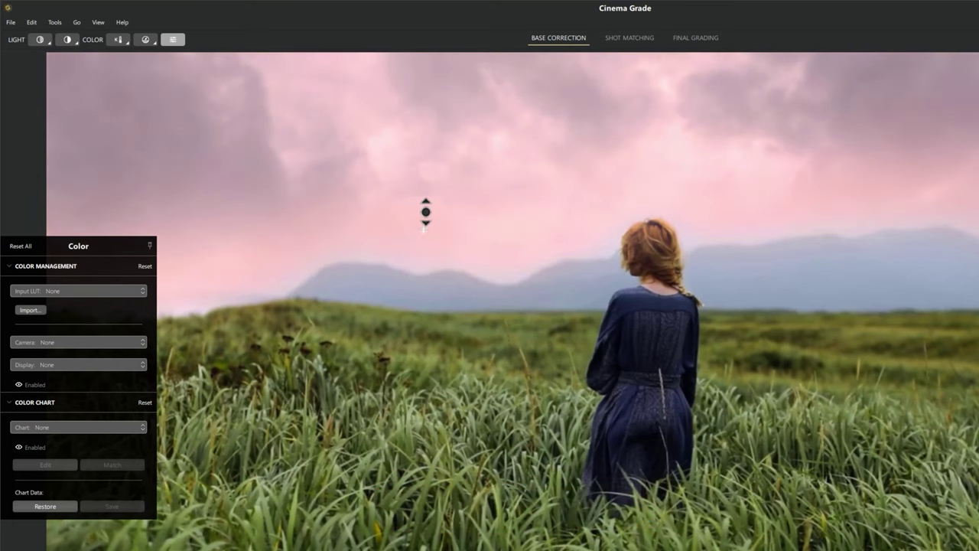
left_click(630, 306)
left_click_drag(428, 478, 425, 512)
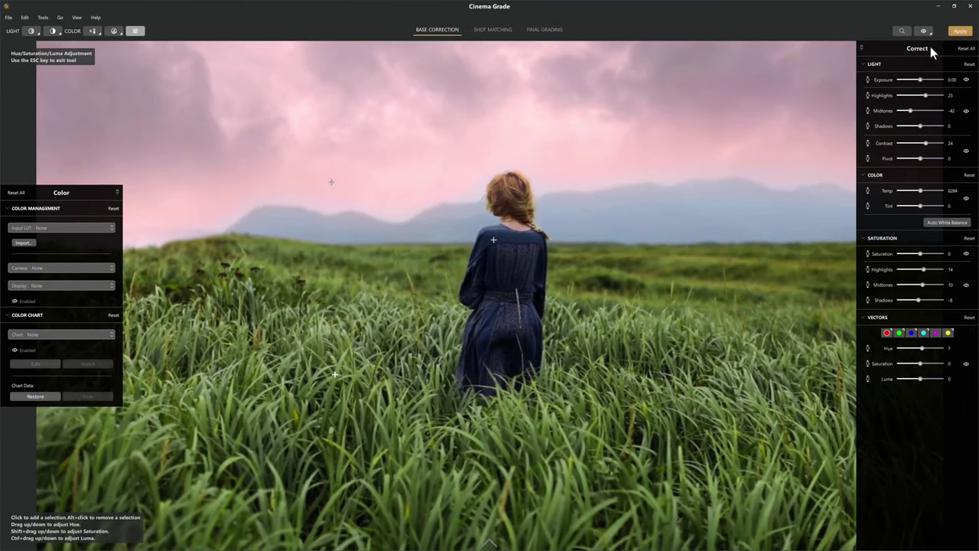
Compare against the uncorrected image, apply the base correction and move on to Shot Matching.
left_click(922, 32)
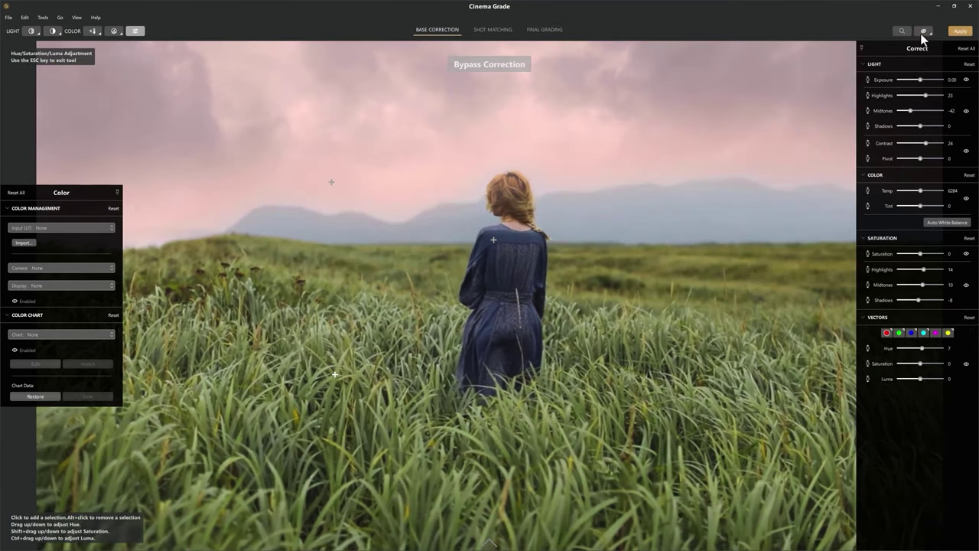
left_click(921, 33)
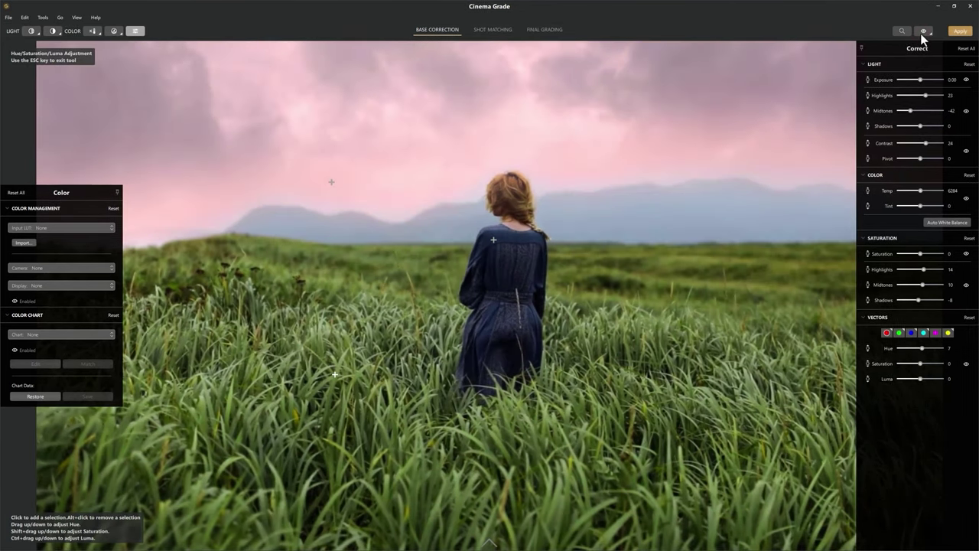
left_click(965, 32)
left_click(497, 32)
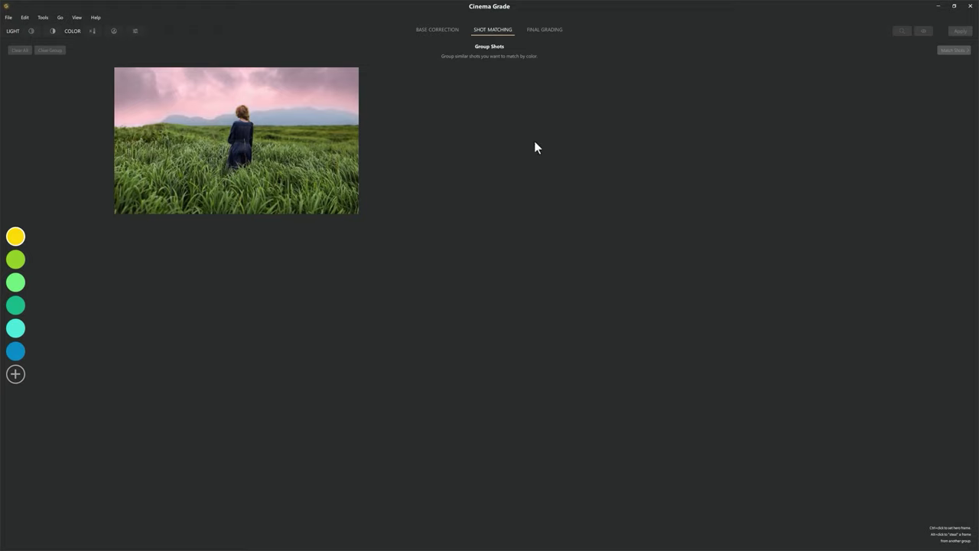
Choose and accept the Analogous (1) look in Final Grading.
left_click(540, 30)
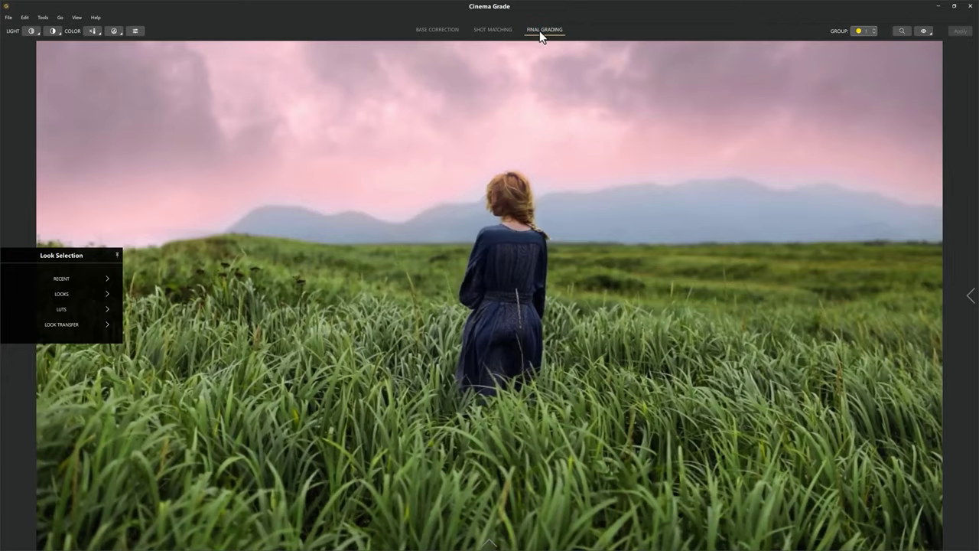
left_click(74, 293)
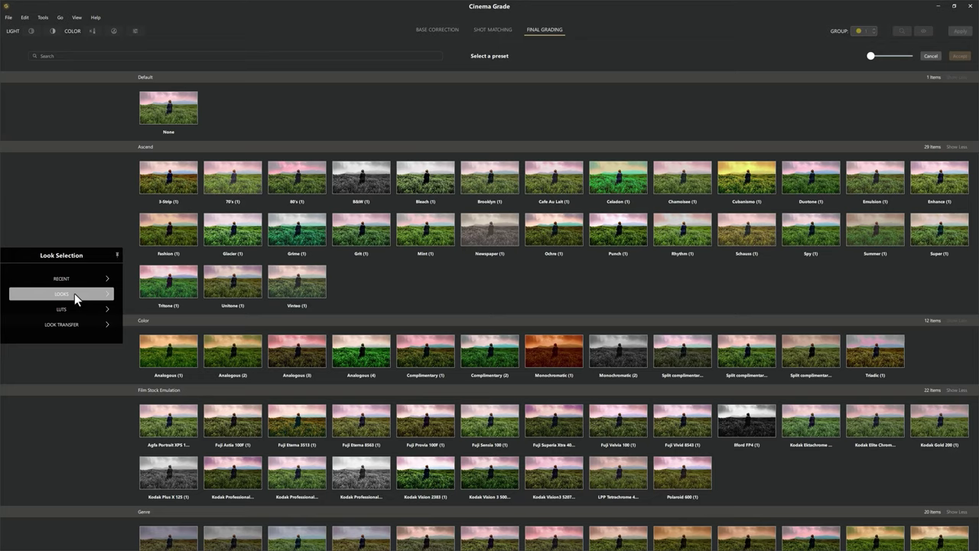
scroll(432, 287, "down", 5)
scroll(436, 292, "up", 5)
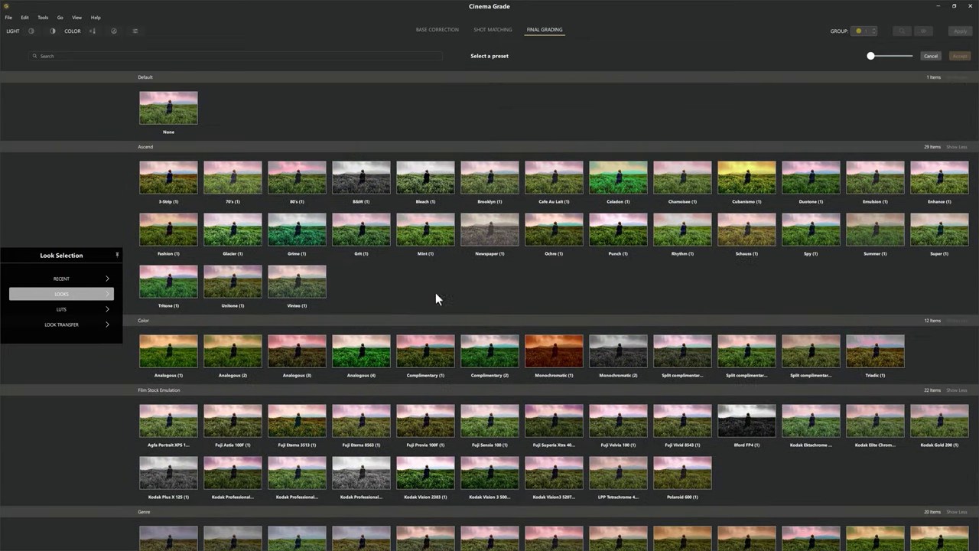
left_click(181, 366)
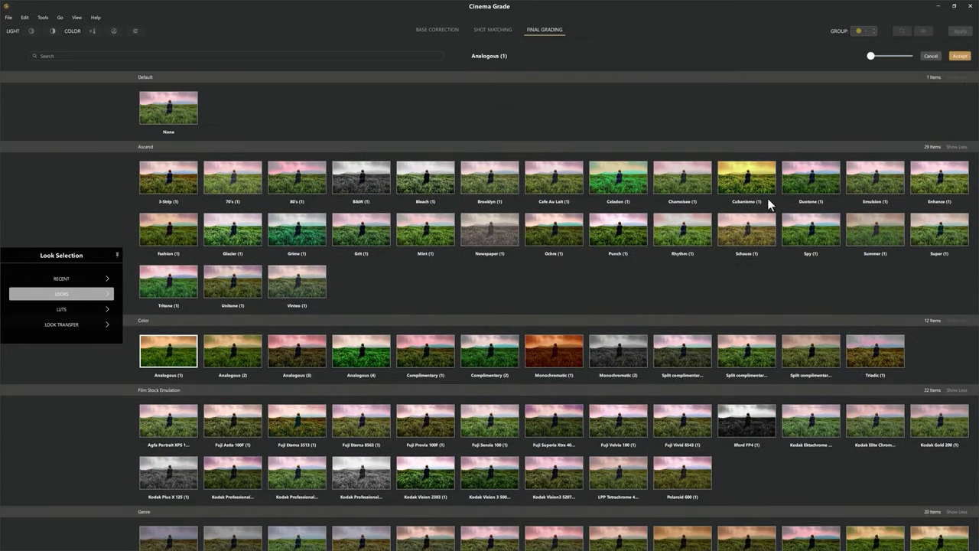
left_click(959, 57)
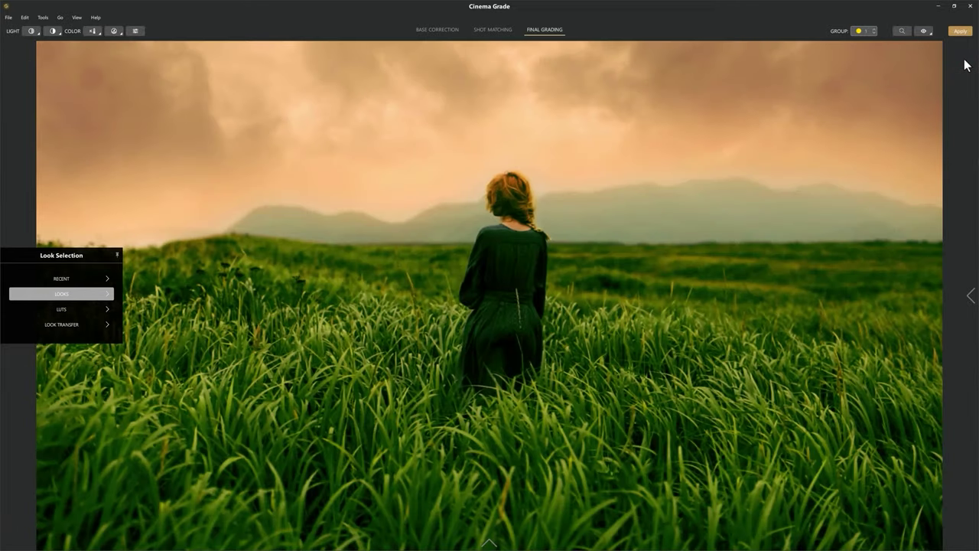
Lower the Preset/LUT Mix to 30, apply the grade and close Cinema Grade.
mouse_move(973, 305)
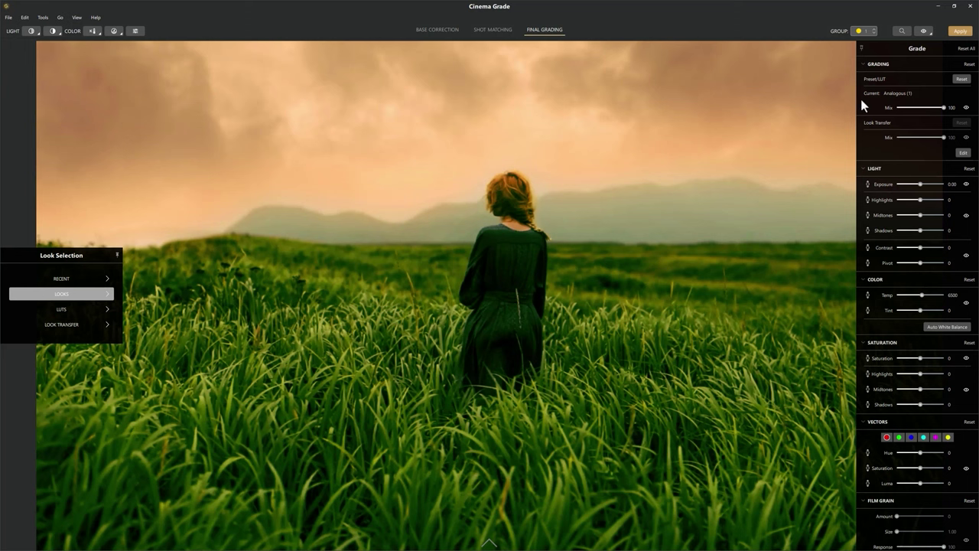
left_click_drag(943, 108, 897, 111)
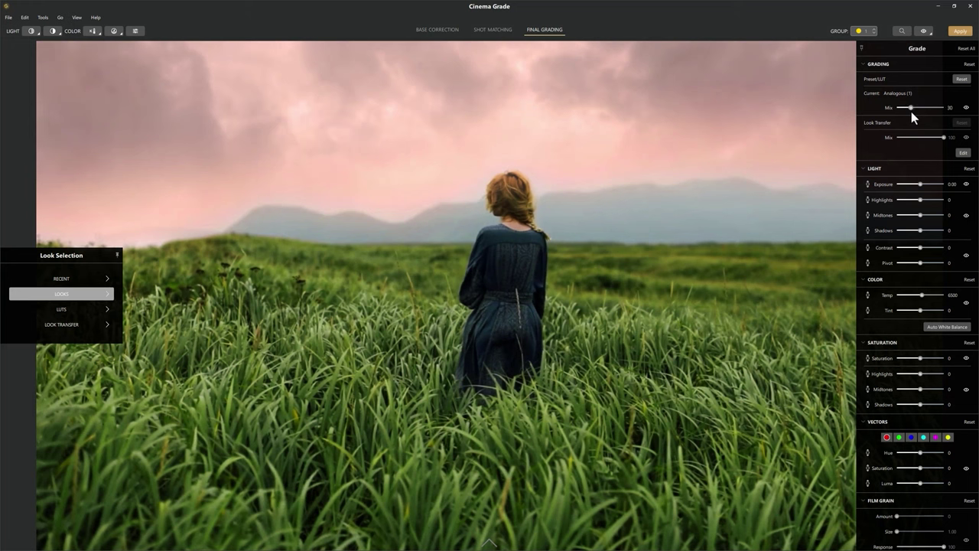
left_click(960, 31)
left_click(970, 7)
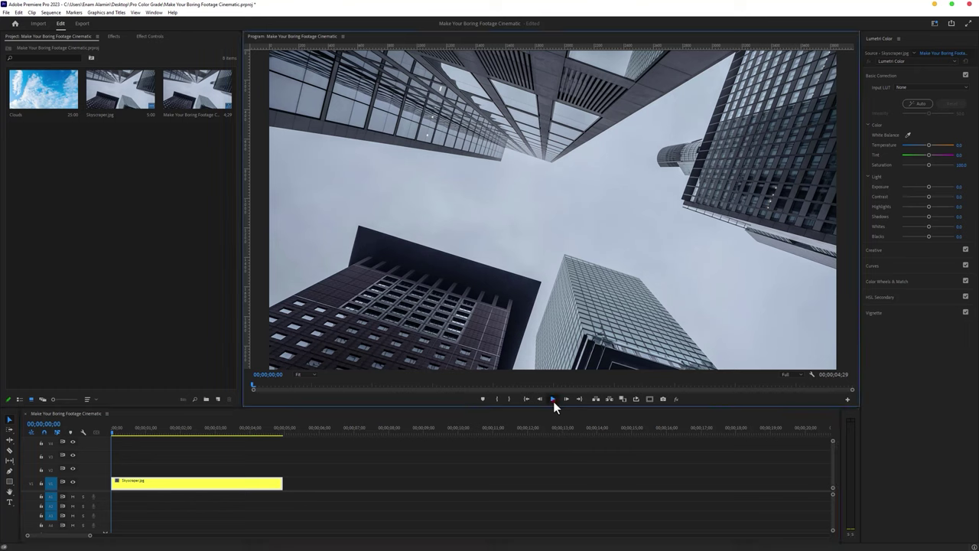
Preview the graded clip to 00;00;02;01 and add a free-drawn bezier Mask (1) to Skyscraper.jpg's opacity.
left_click(552, 399)
left_click(553, 401)
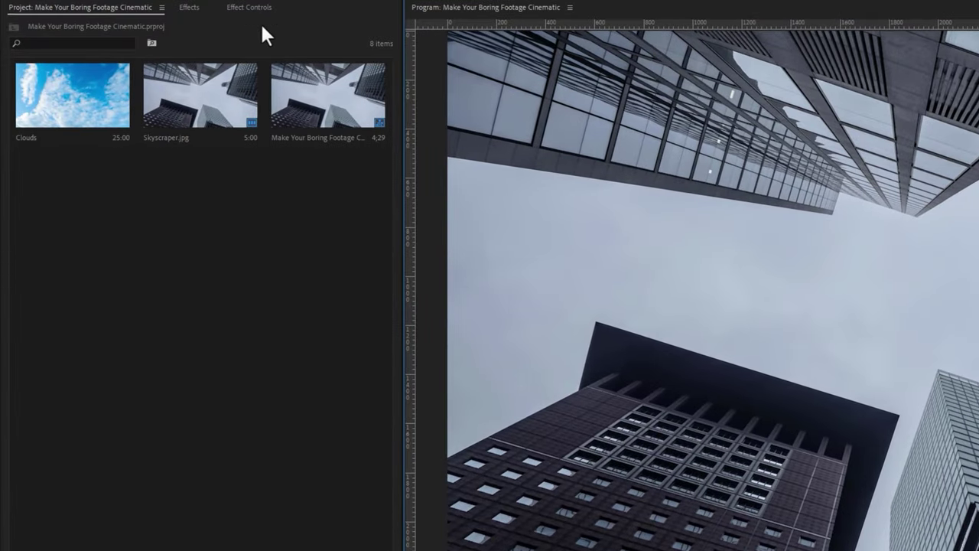
left_click(252, 8)
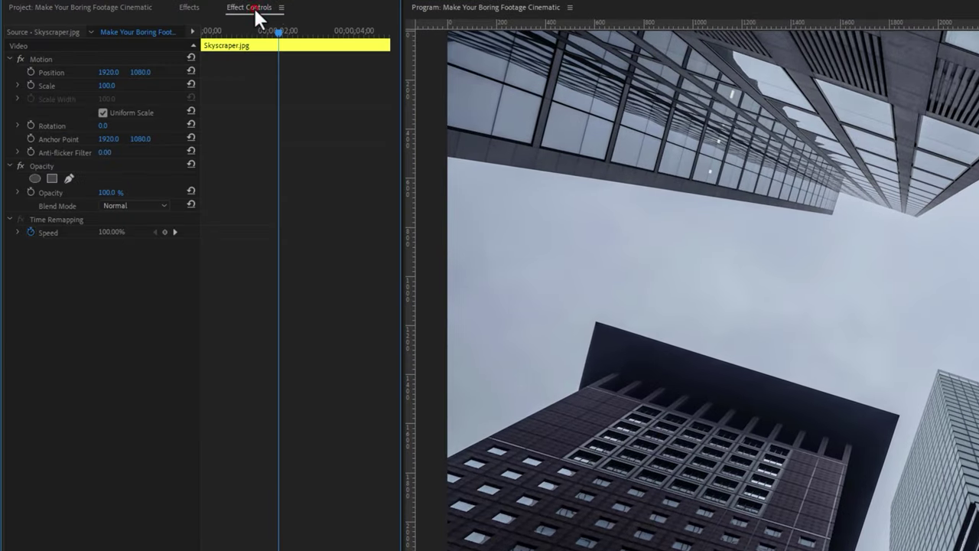
left_click(68, 180)
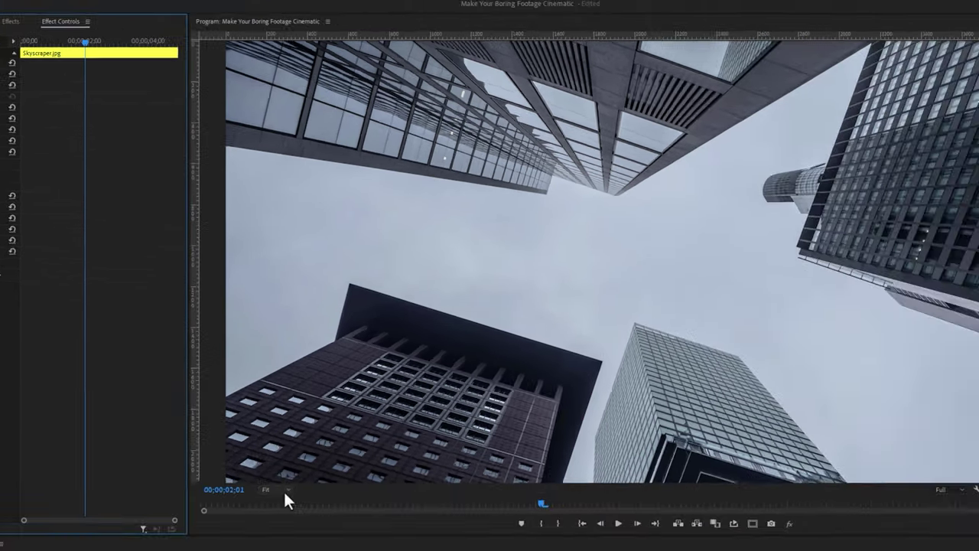
View the monitor at 100% and place the first mask points at the left edge and building corners.
left_click(238, 476)
left_click(238, 544)
left_click_drag(425, 466, 179, 465)
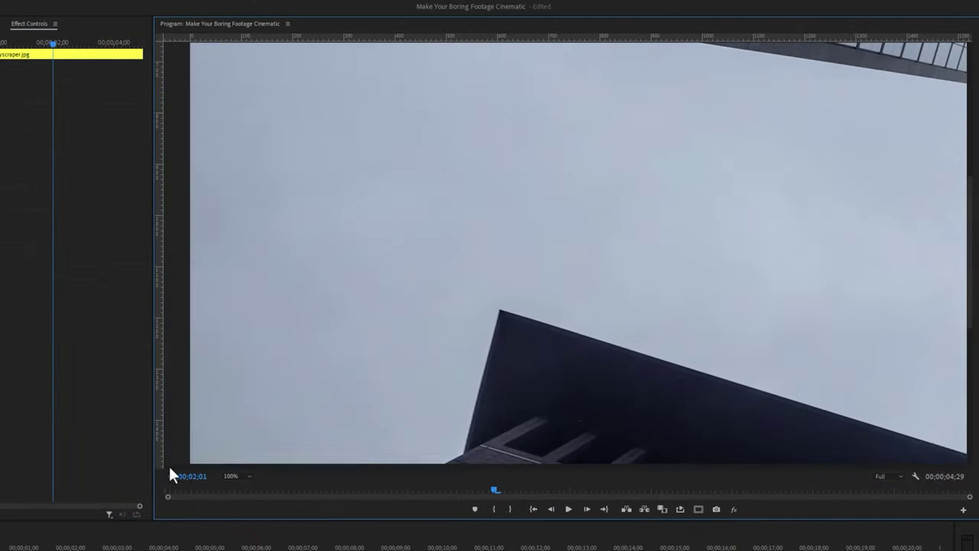
left_click_drag(971, 305, 968, 459)
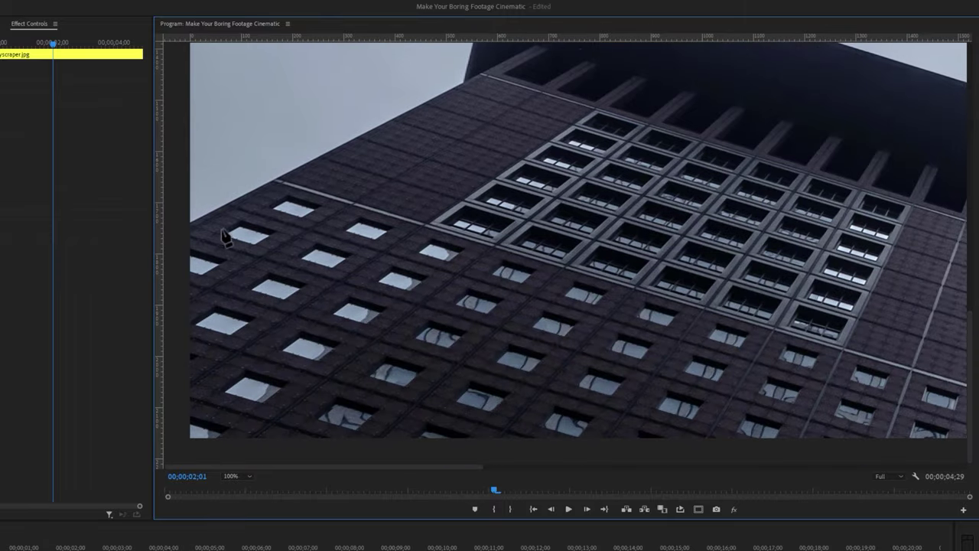
left_click(184, 226)
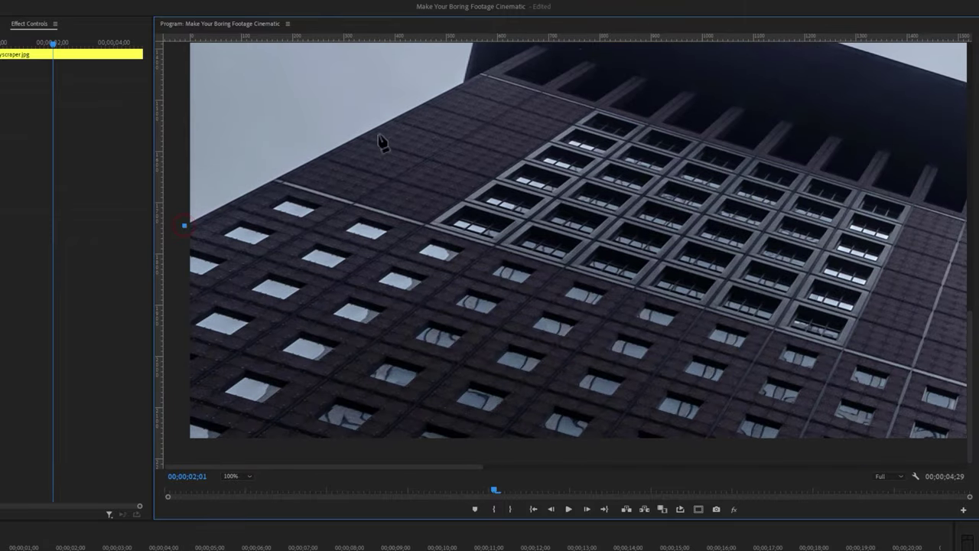
left_click(463, 84)
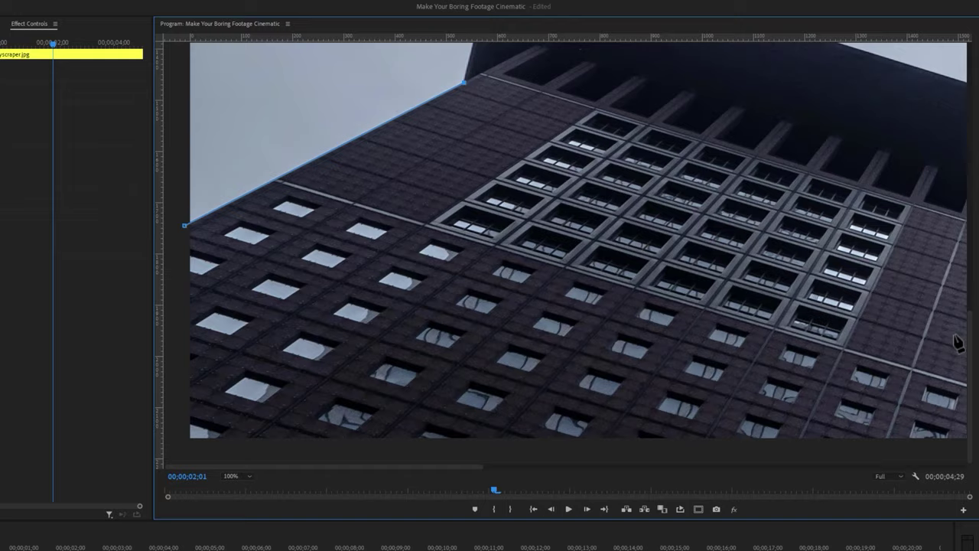
left_click_drag(971, 345, 972, 285)
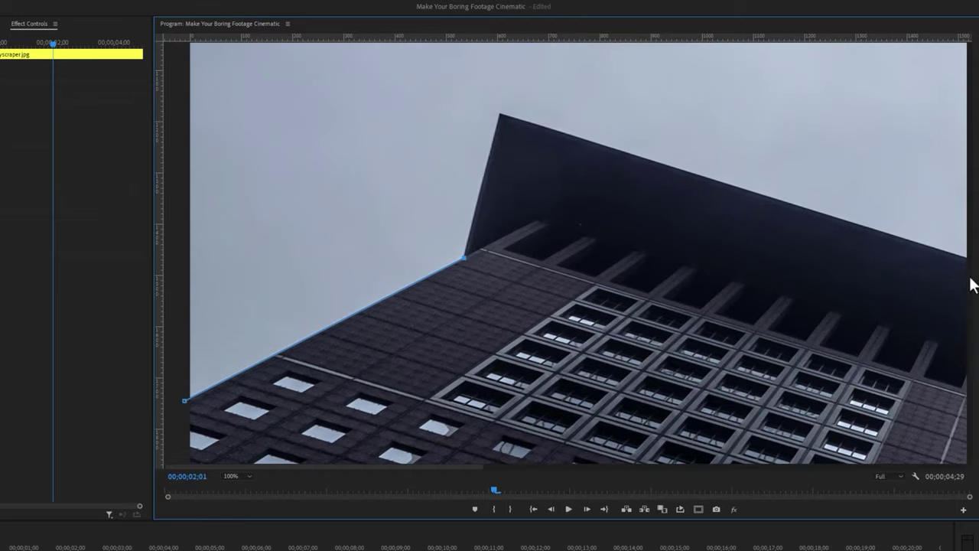
left_click(500, 114)
Trace the mask along the roof edge and around the right building.
left_click_drag(413, 465, 949, 466)
left_click(780, 308)
scroll(859, 463, "down", 3)
left_click(680, 442)
left_click(761, 442)
left_click(767, 322)
scroll(767, 323, "up", 3)
left_click(866, 140)
left_click(767, 220)
left_click(848, 440)
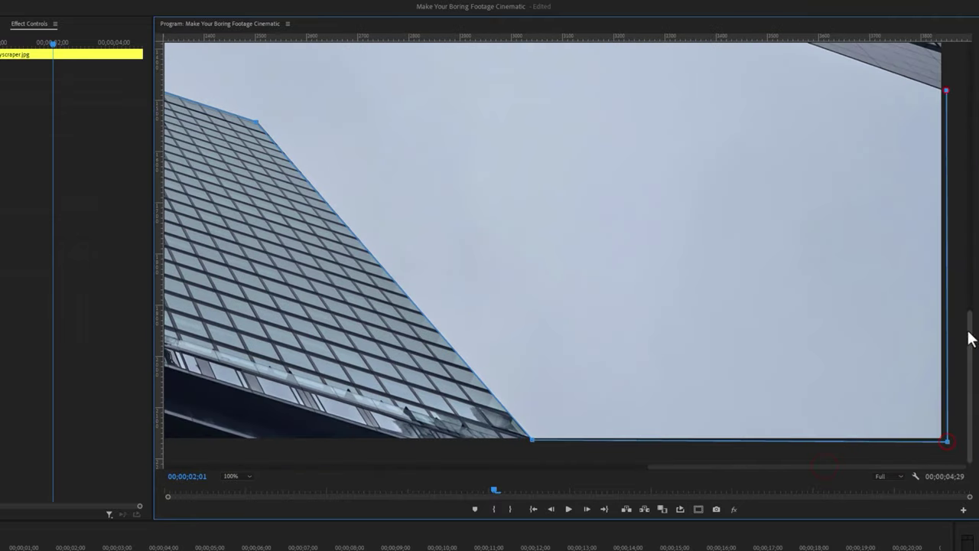
scroll(968, 114, "up", 3)
left_click(662, 181)
left_click(625, 144)
scroll(517, 101, "up", 4)
Trace the mask along the upper building edge, around the cylinder top and to the top corner.
left_click(411, 263)
left_click(404, 246)
left_click(433, 166)
left_click(414, 163)
left_click(396, 136)
left_click(331, 137)
scroll(307, 306, "up", 3)
left_click(321, 251)
left_click(350, 220)
left_click(427, 208)
left_click(482, 192)
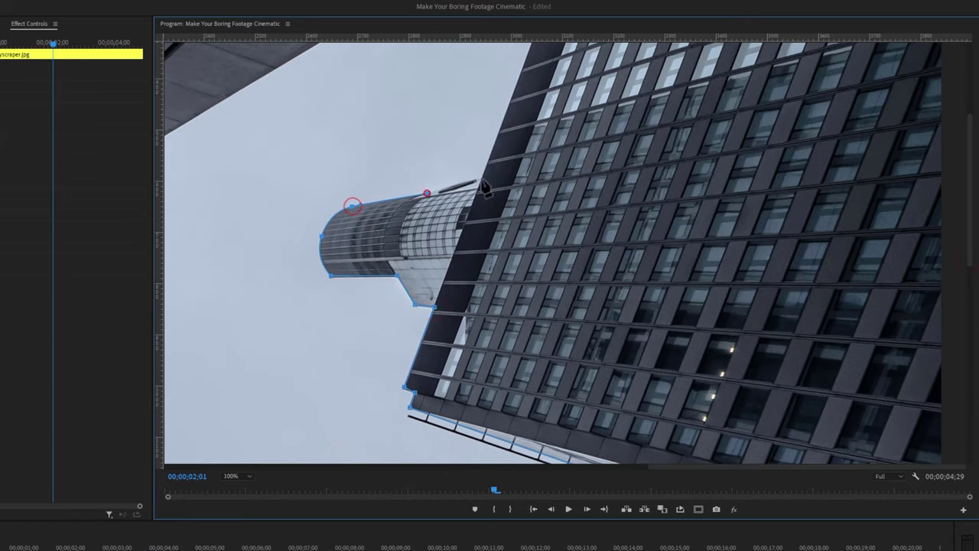
scroll(482, 192, "up", 3)
left_click(592, 74)
left_click_drag(685, 468, 199, 265)
scroll(186, 150, "down", 5)
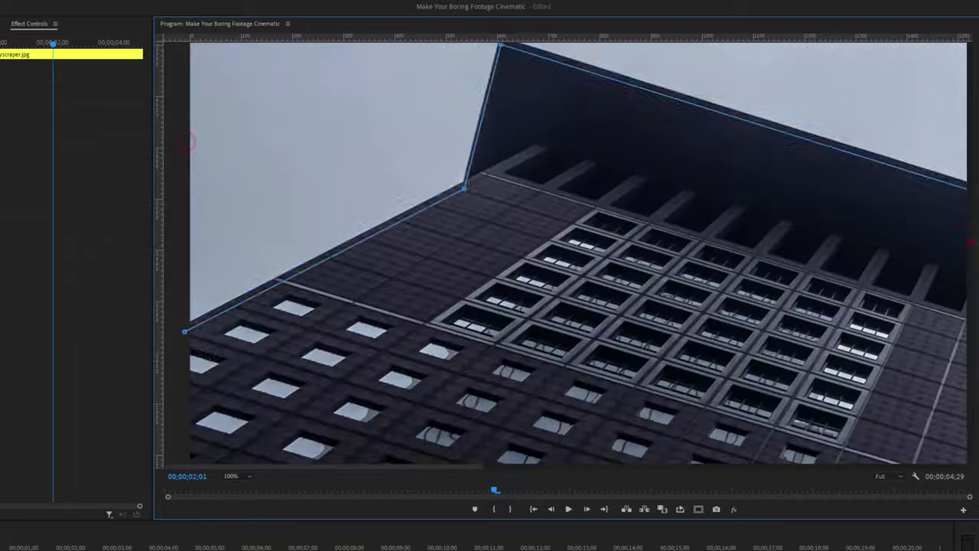
Close the mask path, fit the frame in the monitor and invert the mask to keep the buildings.
left_click(185, 326)
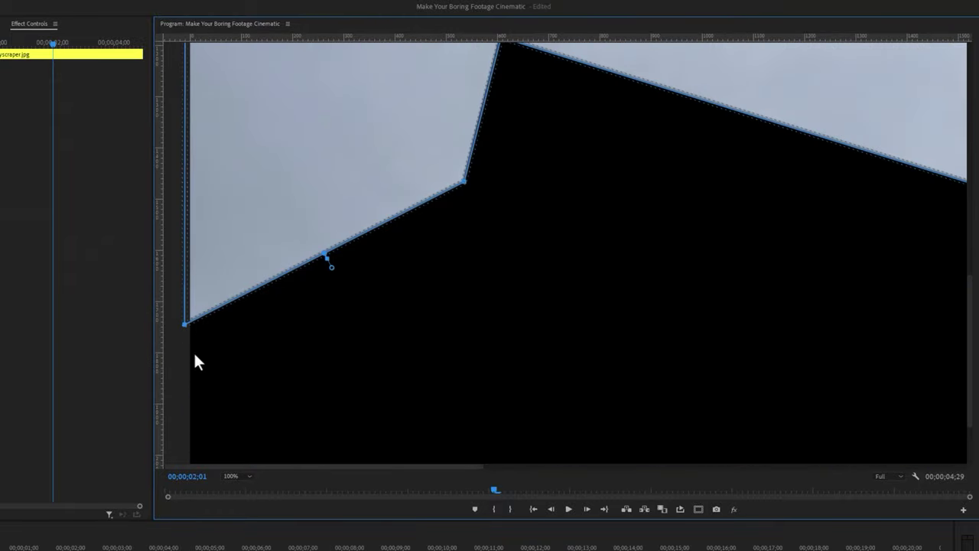
left_click(244, 475)
left_click(237, 486)
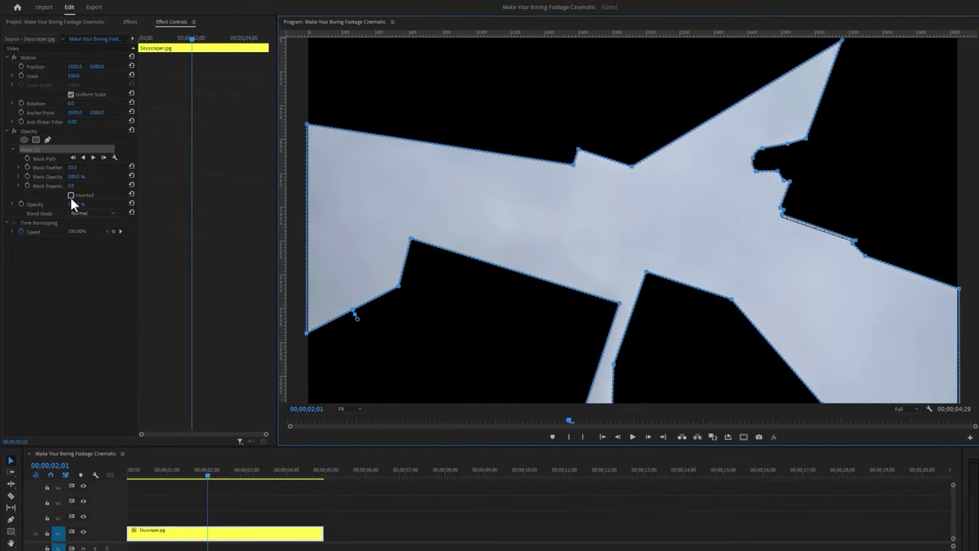
left_click(70, 195)
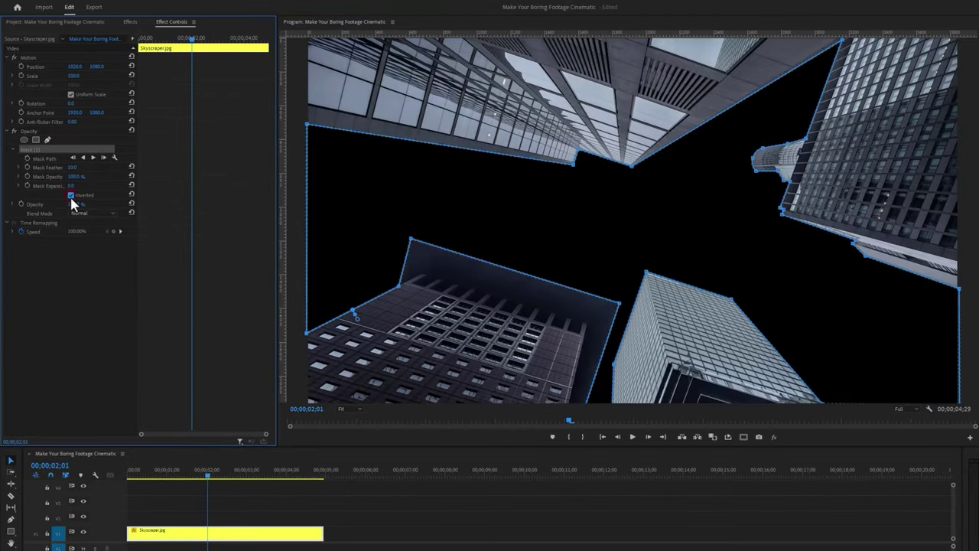
Place the Clouds footage on V1 beneath the Skyscraper.jpg clip.
left_click(73, 23)
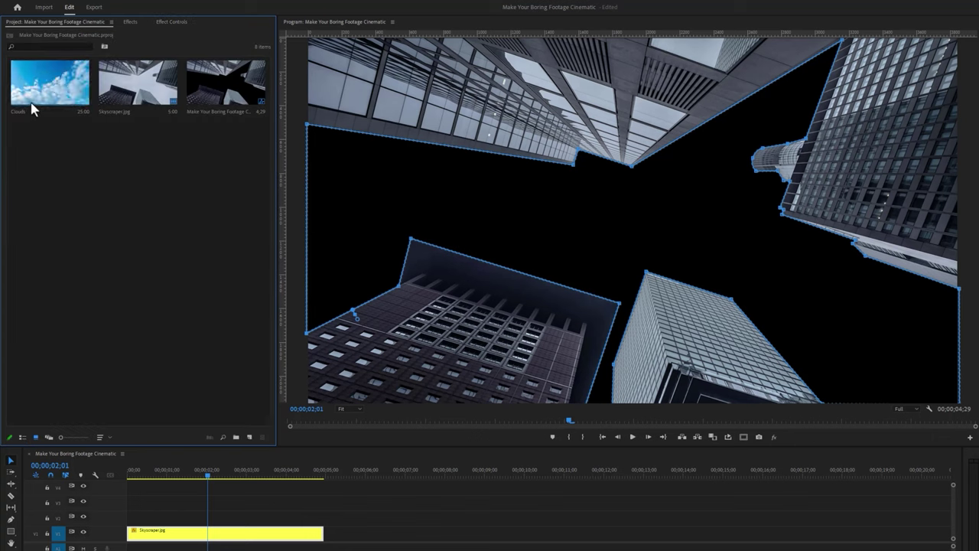
left_click_drag(32, 111, 175, 525)
left_click(53, 88)
left_click_drag(53, 87, 153, 533)
left_click(202, 475)
left_click_drag(203, 475, 226, 476)
key("minus")
Split Clouds at 11;01, ripple-delete the start, trim it to the skyscraper's length and play it back.
left_click(372, 475)
left_click_drag(377, 486, 386, 482)
key("ctrl+k")
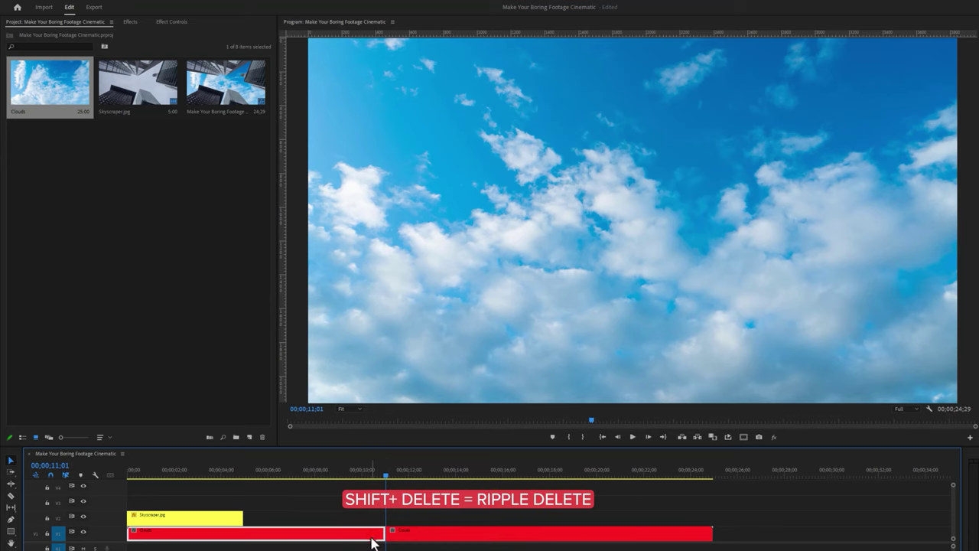
key("shift+Delete")
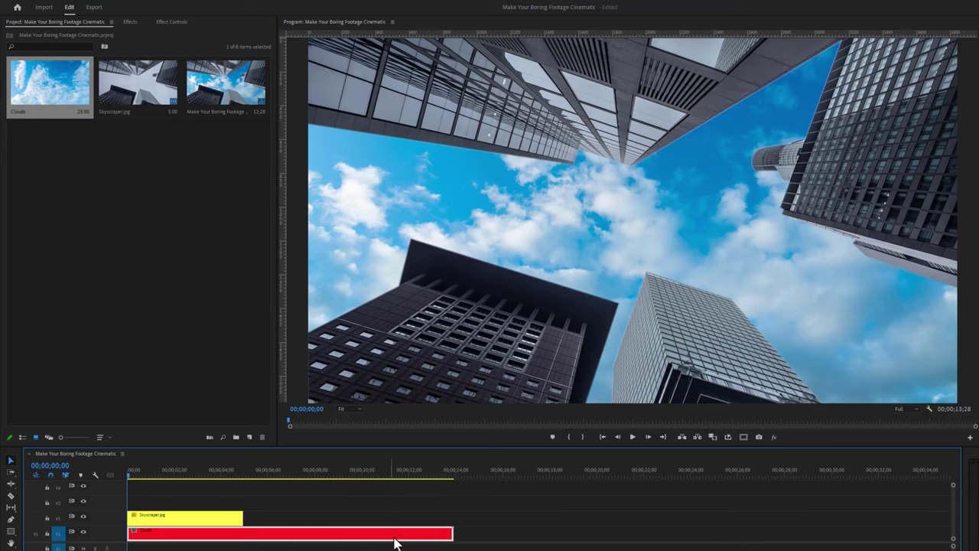
left_click_drag(457, 533, 247, 527)
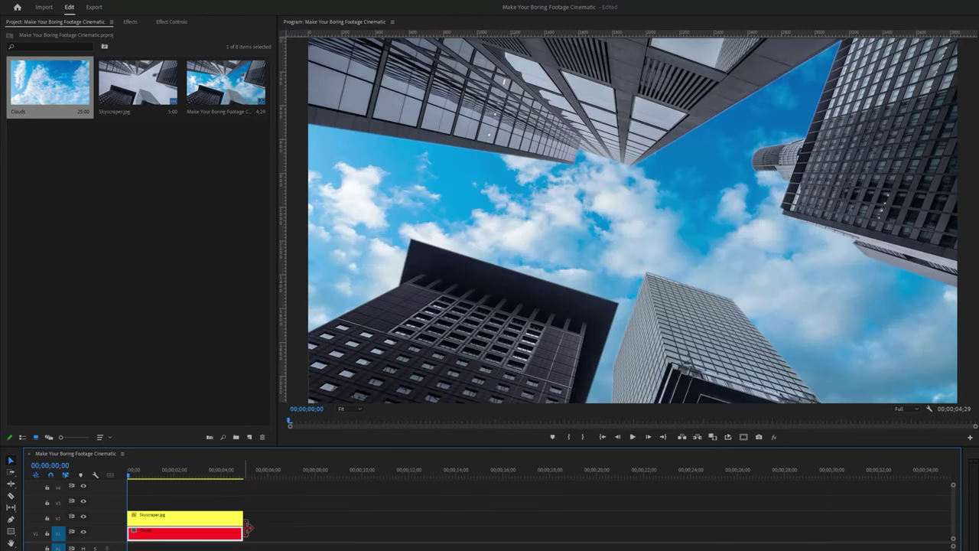
key("space")
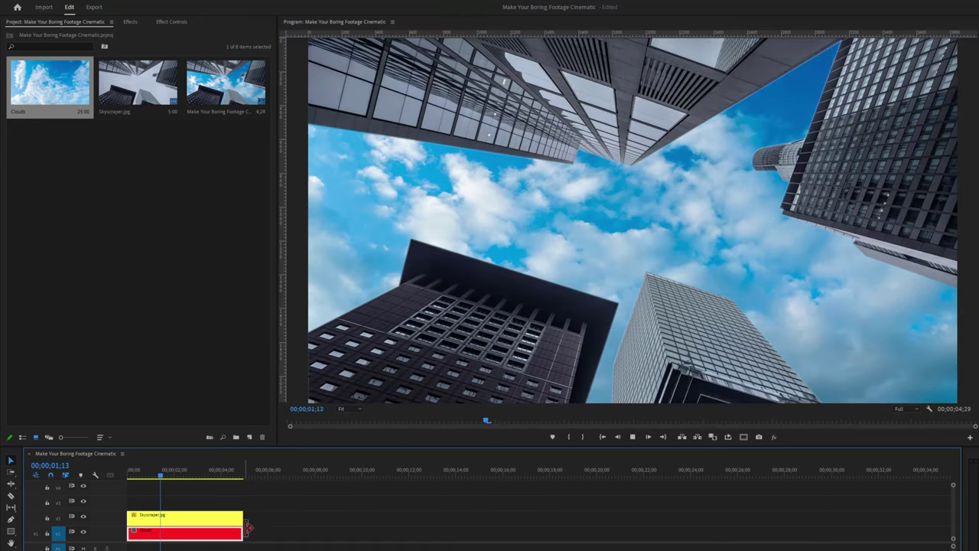
key("space")
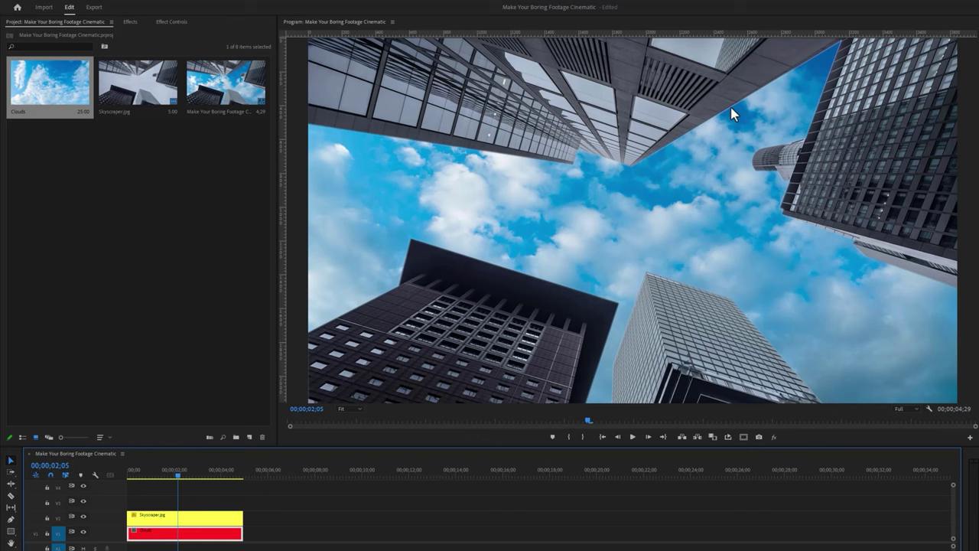
Set Skyscraper.jpg's mask feather to 3 and cool its Lumetri temperature to -10.3.
left_click(209, 519)
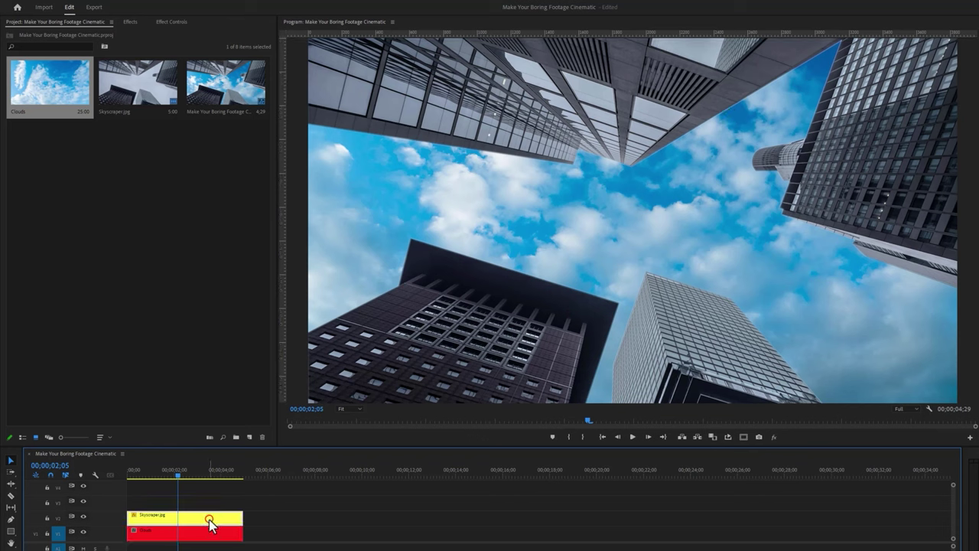
left_click(173, 21)
left_click(72, 167)
type("3")
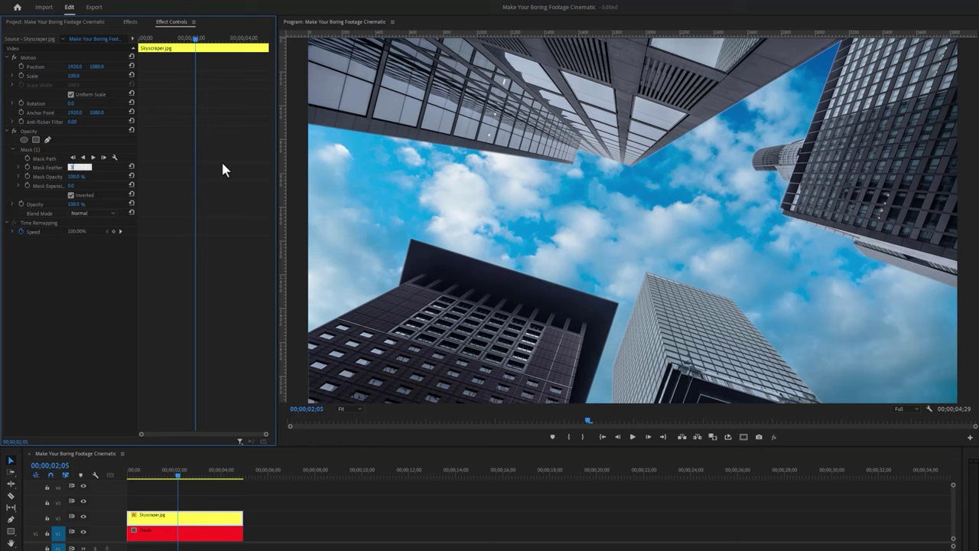
key("Return")
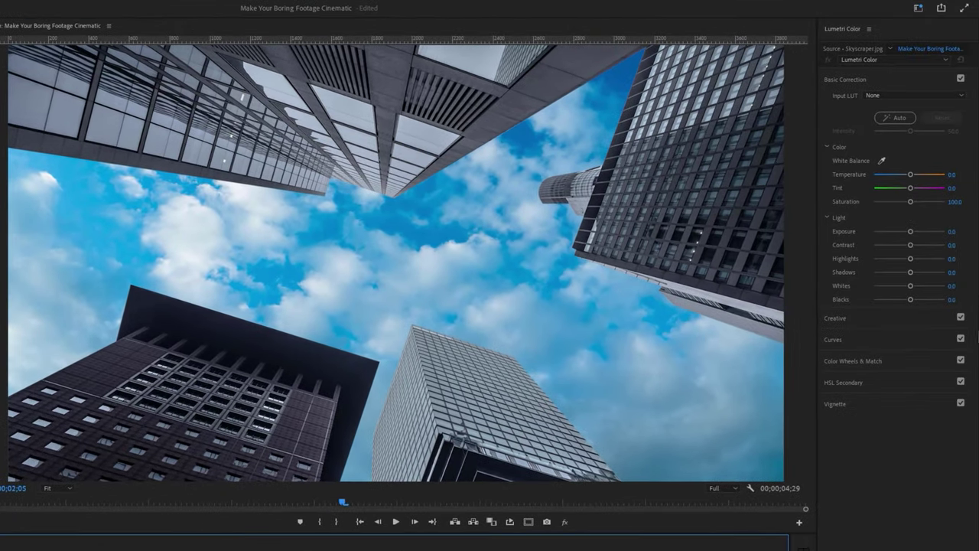
left_click_drag(910, 175, 908, 189)
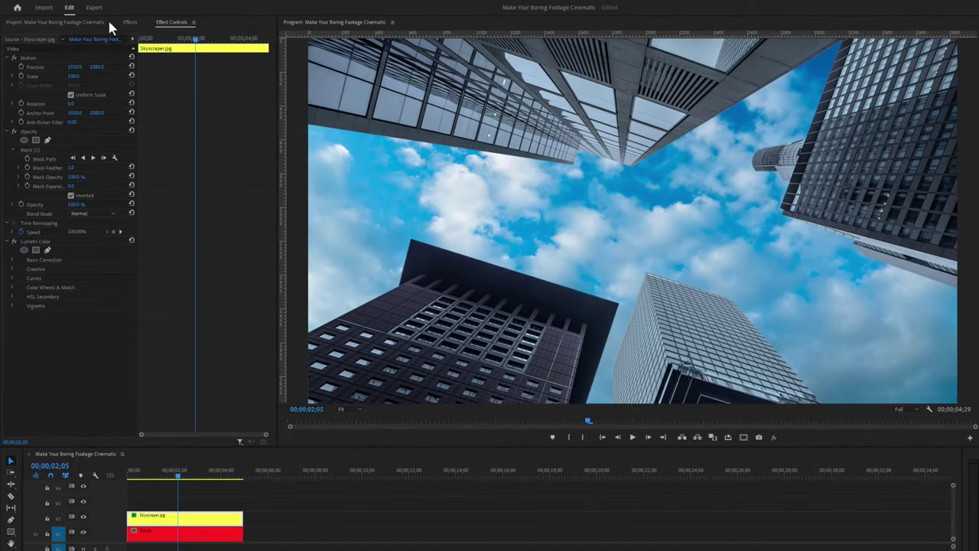
Create a new adjustment layer and place it on V3 above both clips.
left_click(105, 24)
left_click(253, 432)
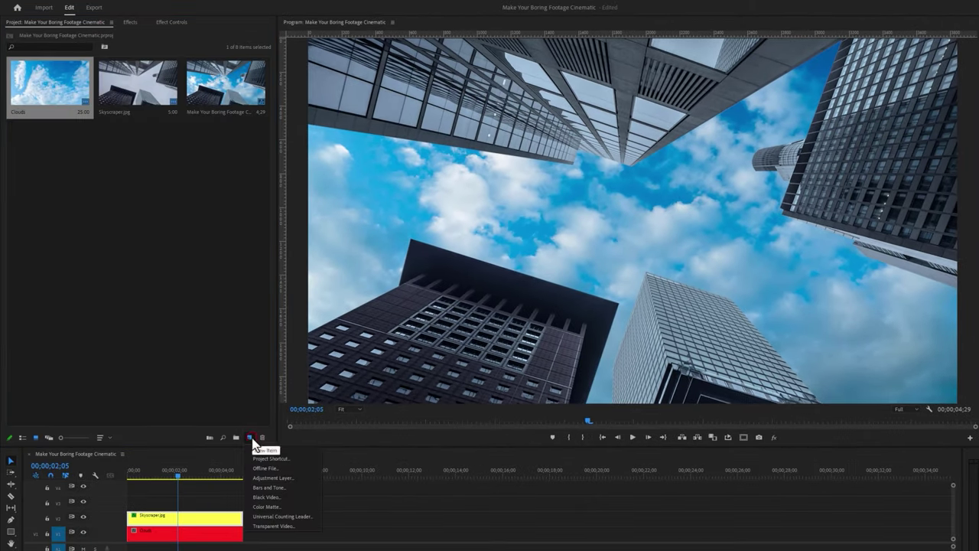
left_click(283, 467)
left_click(575, 330)
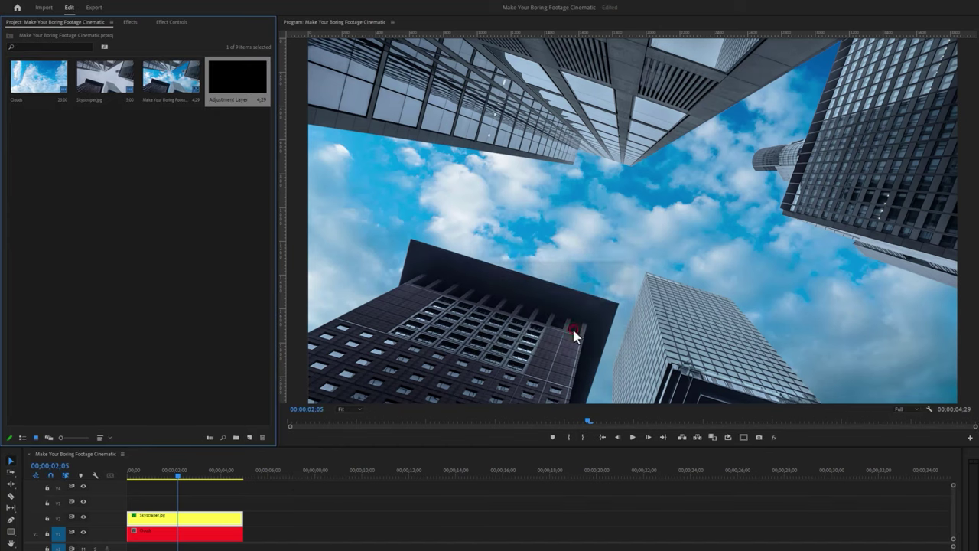
left_click_drag(237, 84, 125, 508)
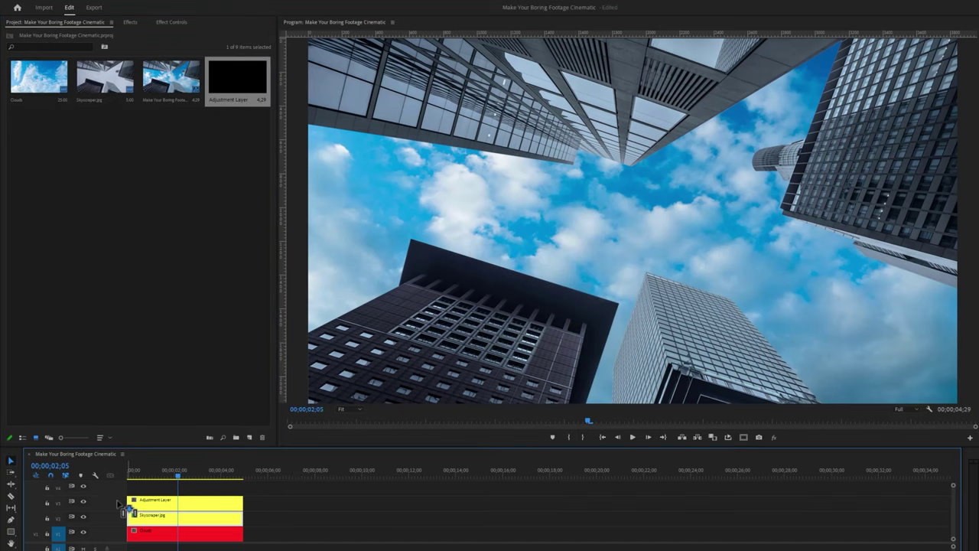
Apply the Cinema Grade effect to the adjustment layer.
left_click(130, 21)
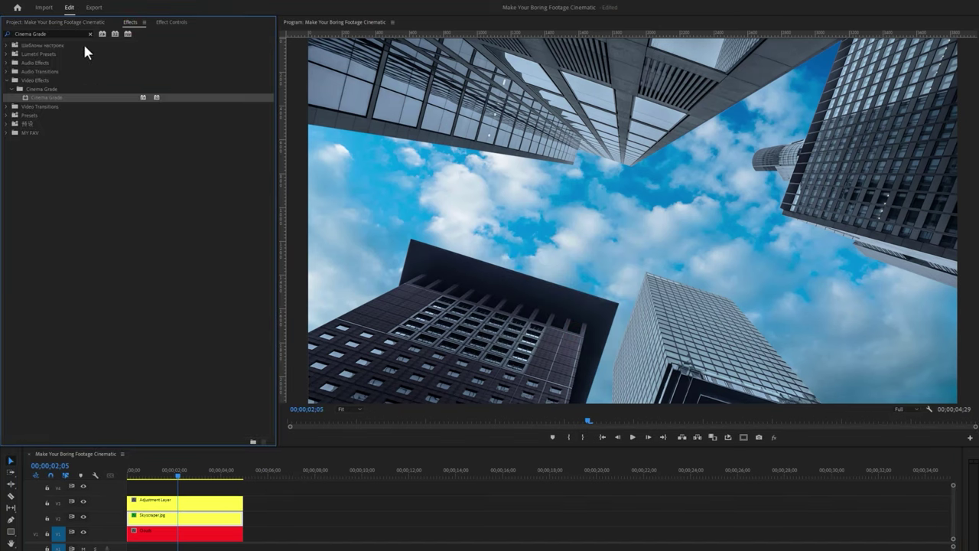
left_click_drag(48, 94, 184, 501)
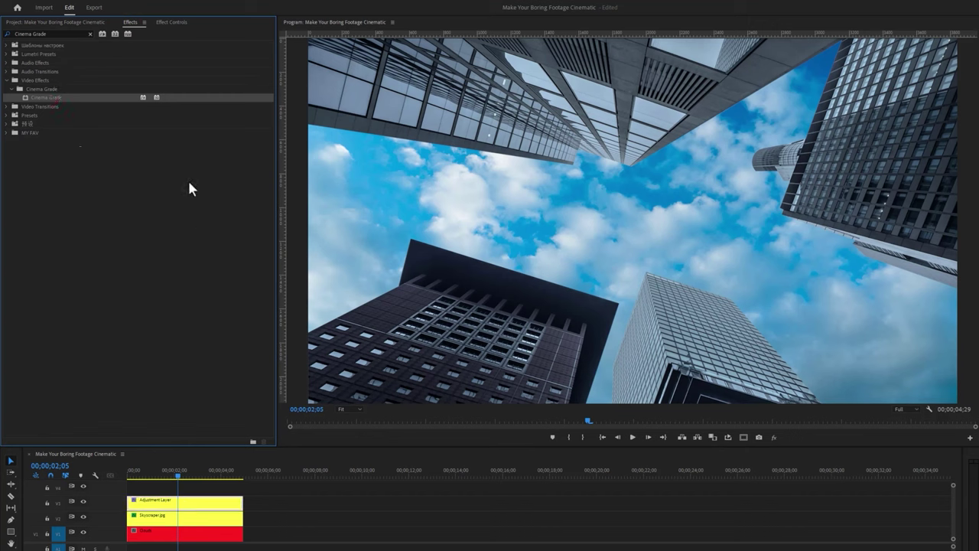
left_click(178, 21)
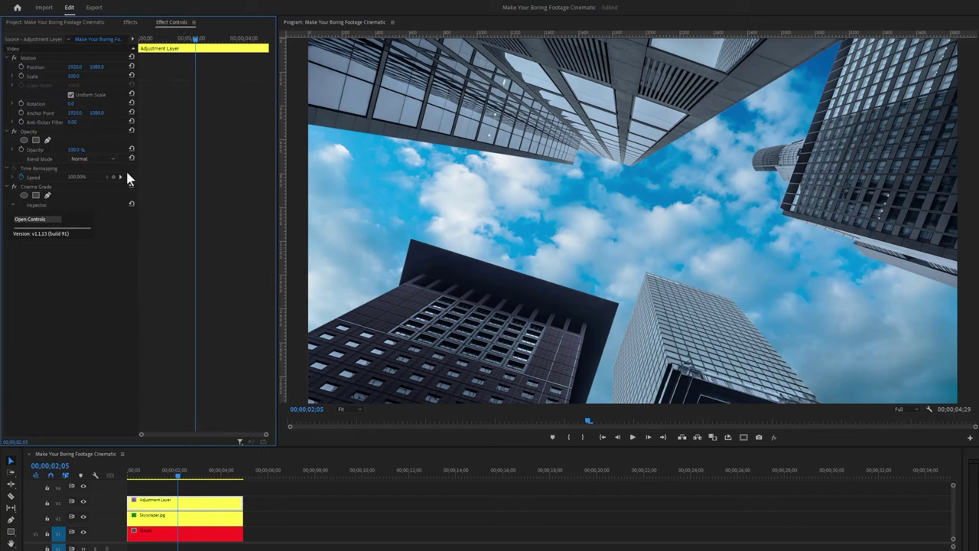
Launch the Cinema Grade window and increase the image contrast.
left_click(40, 220)
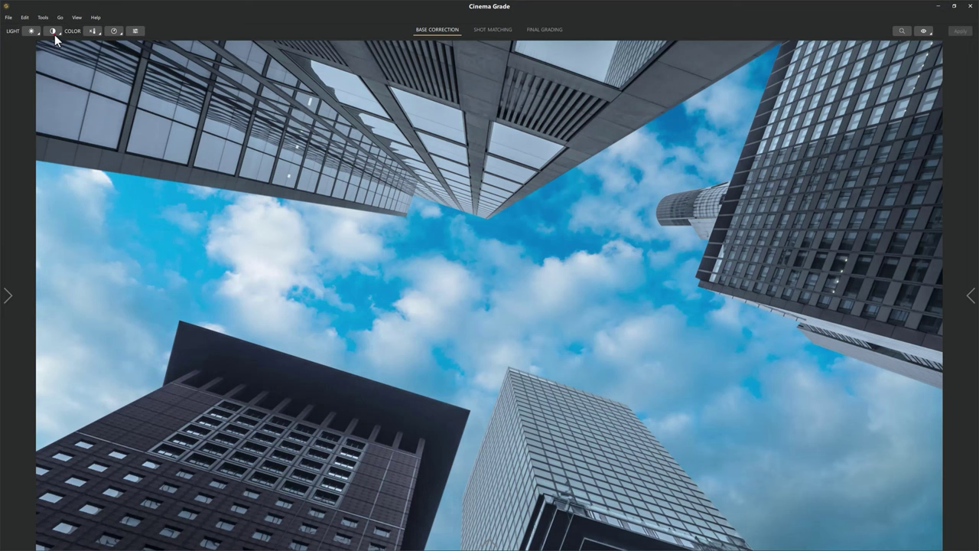
left_click(55, 35)
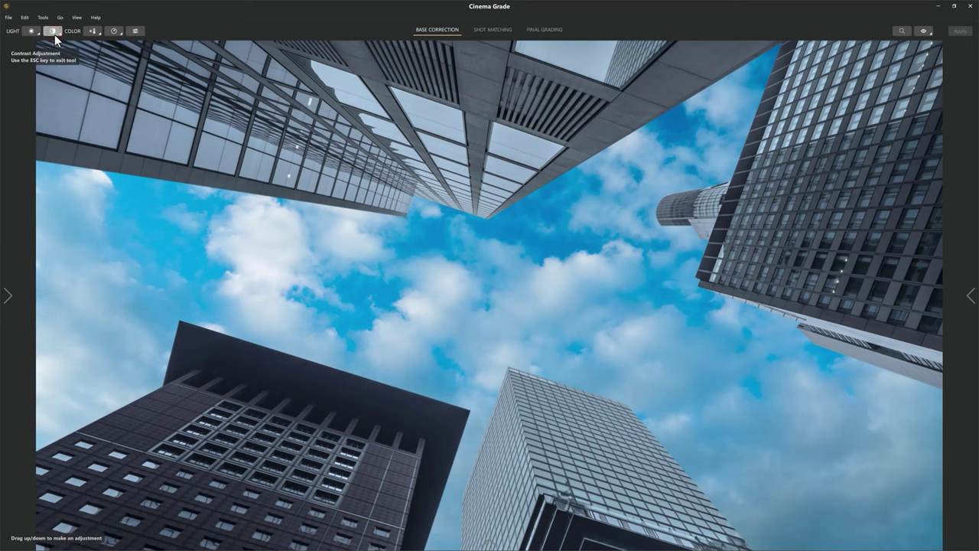
left_click_drag(290, 223, 292, 226)
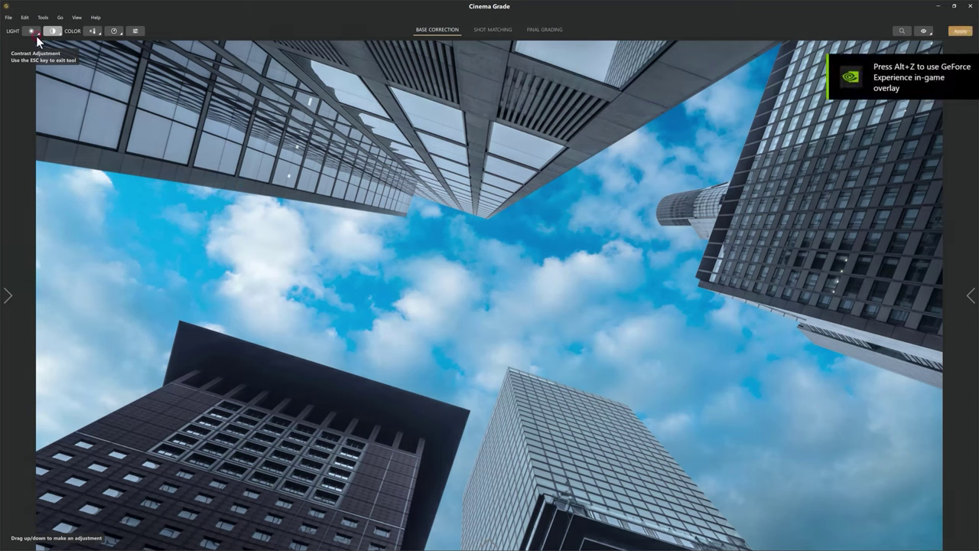
Brighten the sky and clouds, pick the blue sky's hue, then apply the base correction.
left_click(36, 33)
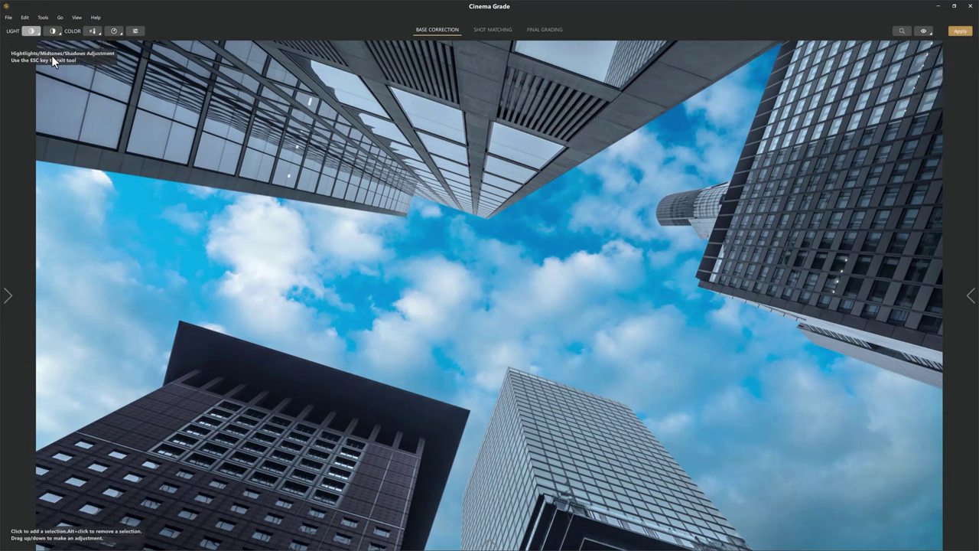
left_click(236, 366)
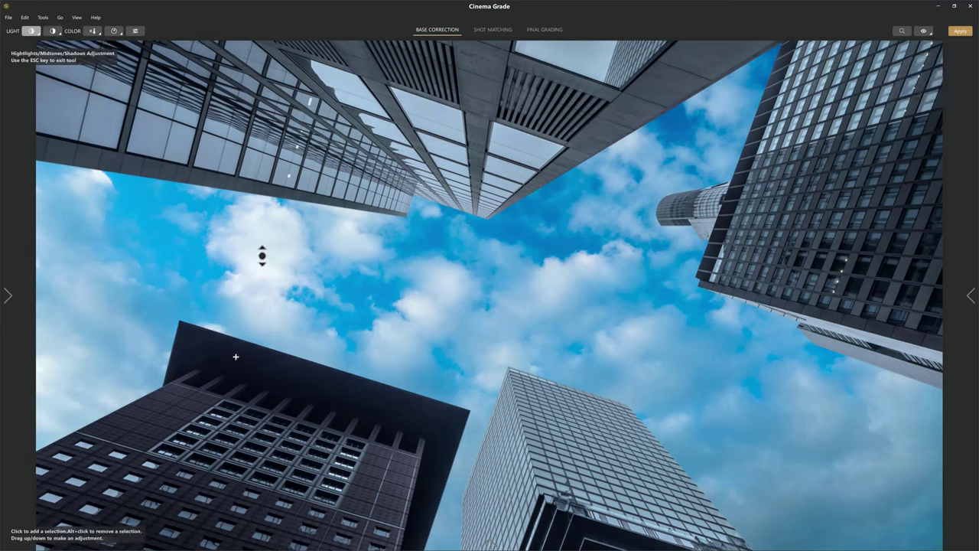
left_click_drag(262, 253, 263, 240)
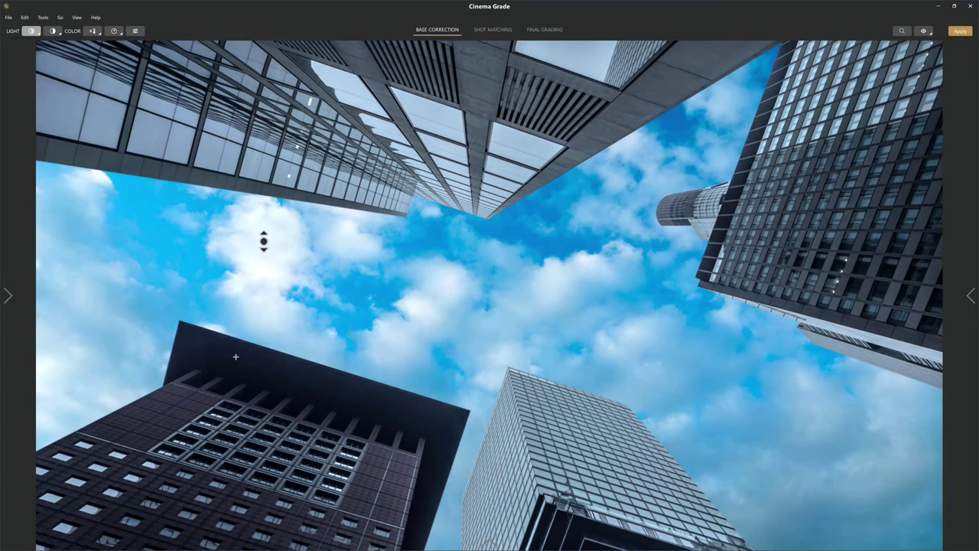
left_click(587, 150)
left_click(137, 33)
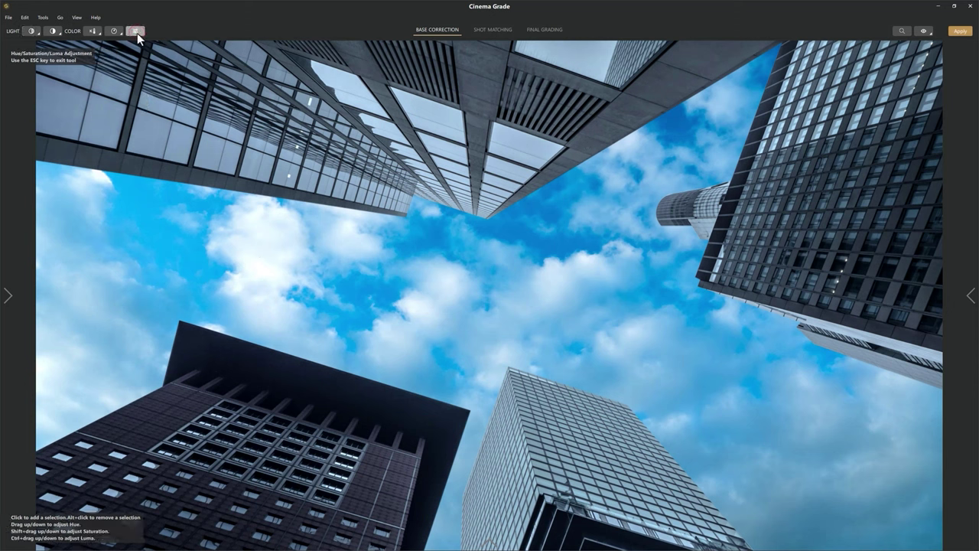
left_click(188, 249)
left_click(960, 32)
In Final Grading, choose and accept the Fuji Velvia 100 look from Looks.
left_click(545, 30)
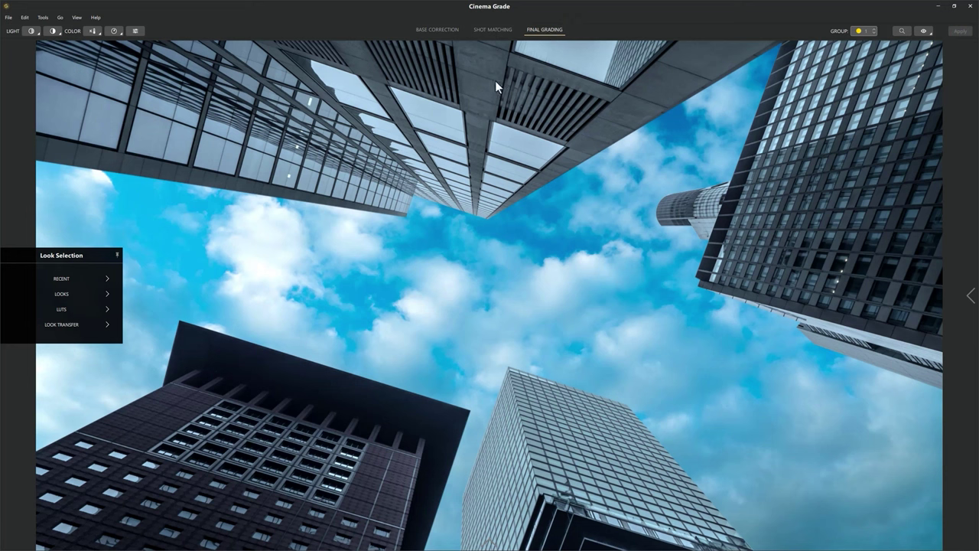
left_click(76, 294)
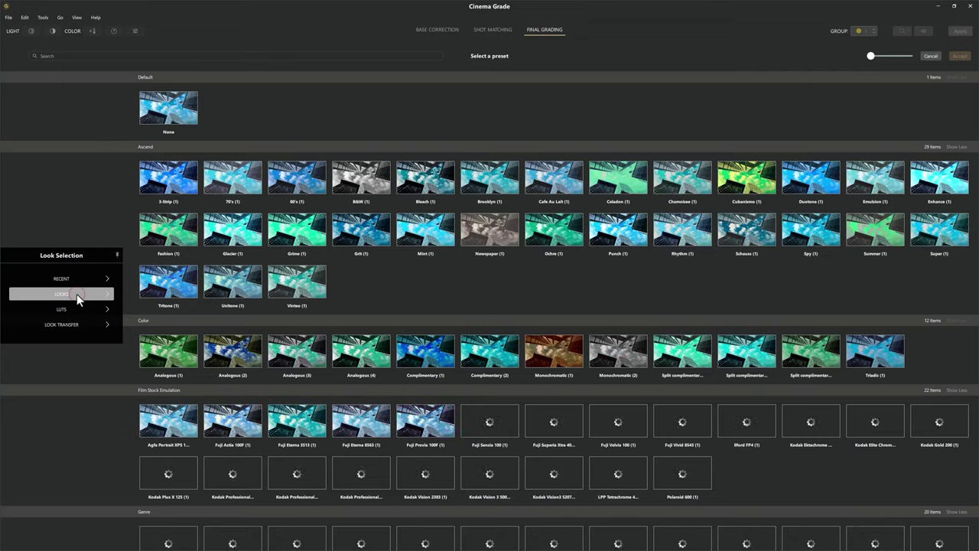
scroll(394, 332, "down", 5)
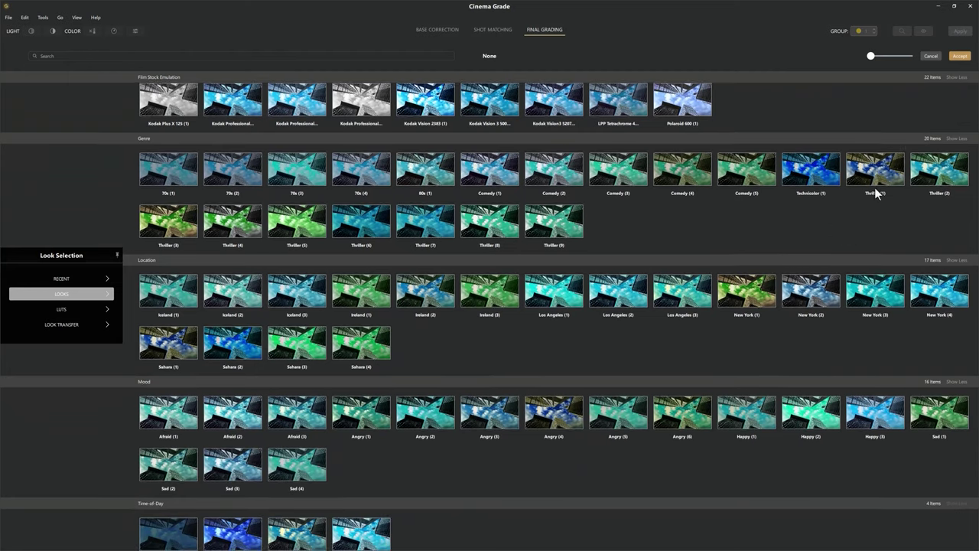
left_click_drag(871, 56, 874, 58)
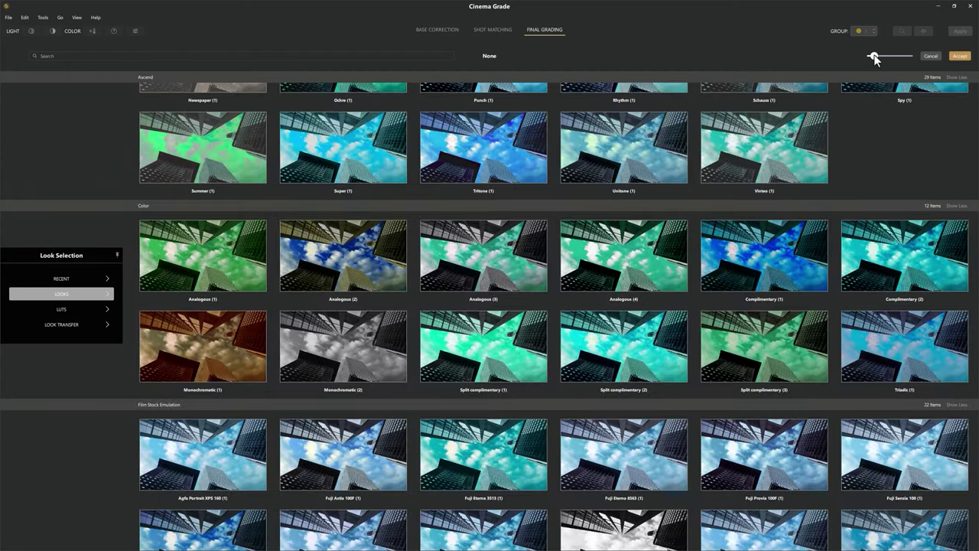
scroll(357, 383, "down", 3)
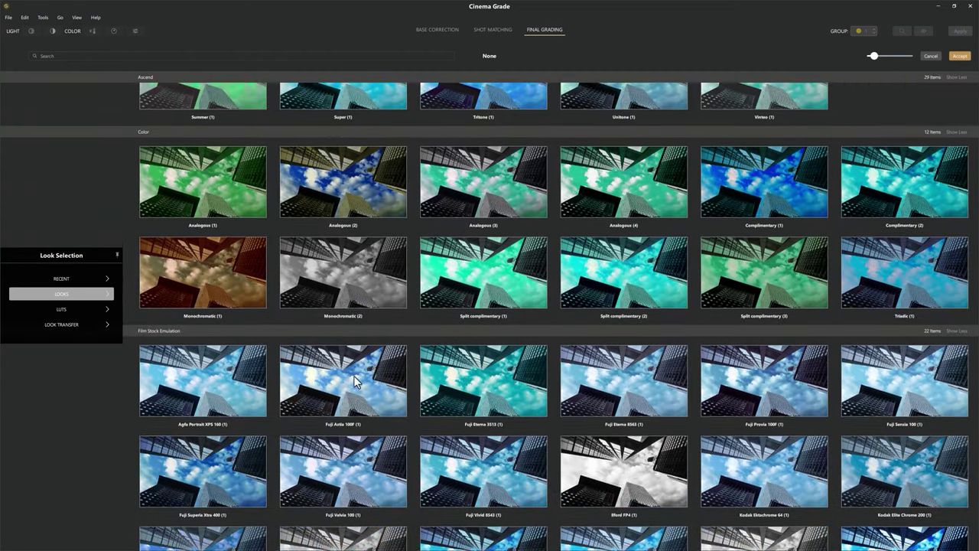
scroll(355, 382, "down", 2)
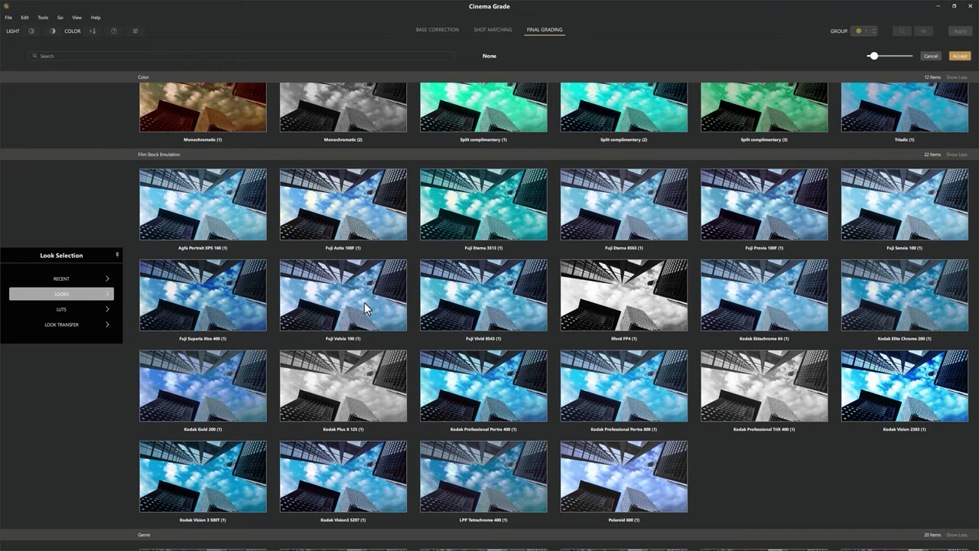
left_click(365, 306)
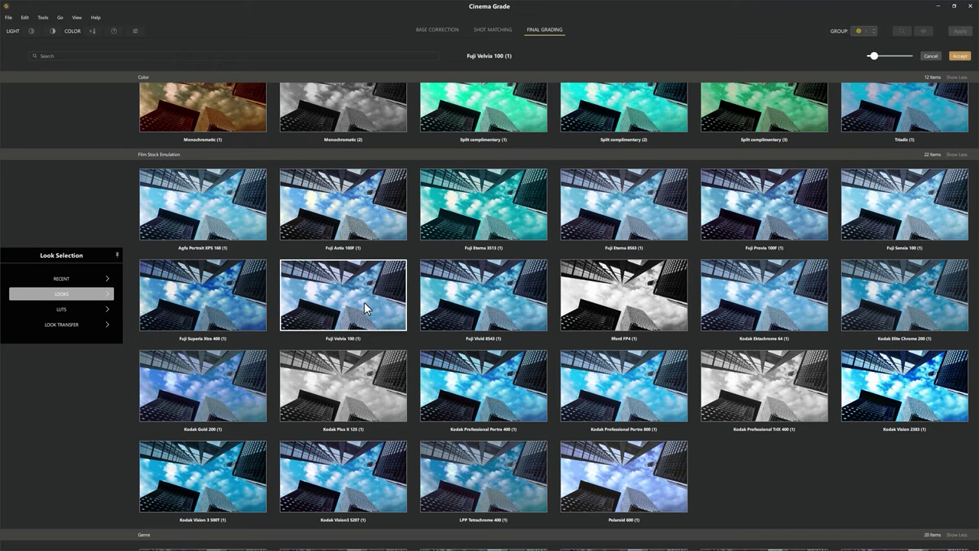
left_click(959, 57)
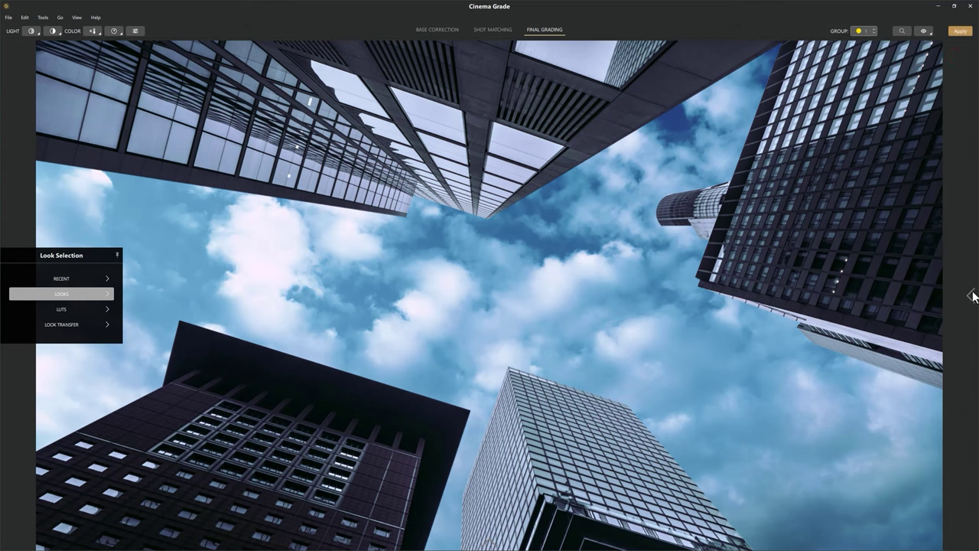
Set the Grading Mix to 62 and apply the grade back to Premiere.
left_click(973, 294)
left_click_drag(945, 111, 923, 109)
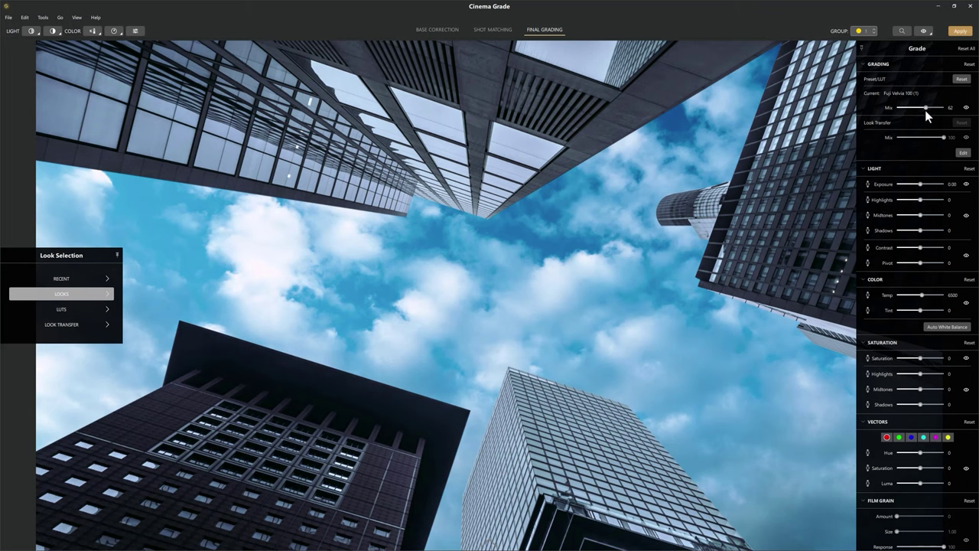
left_click(960, 34)
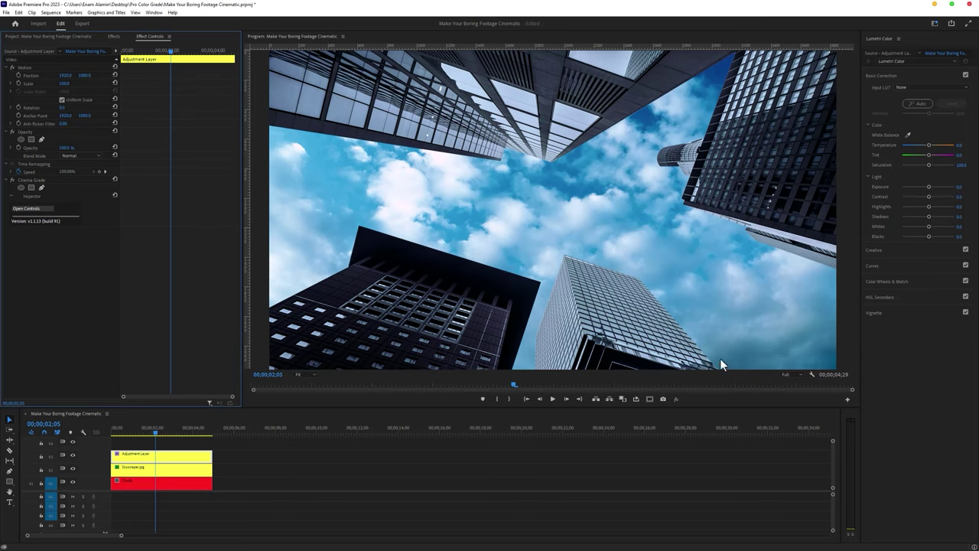
Nest the adjustment layer, Skyscraper.jpg and Clouds clips into Nested Sequence 04, then rewind to frame 0.
left_click(72, 454)
left_click(72, 455)
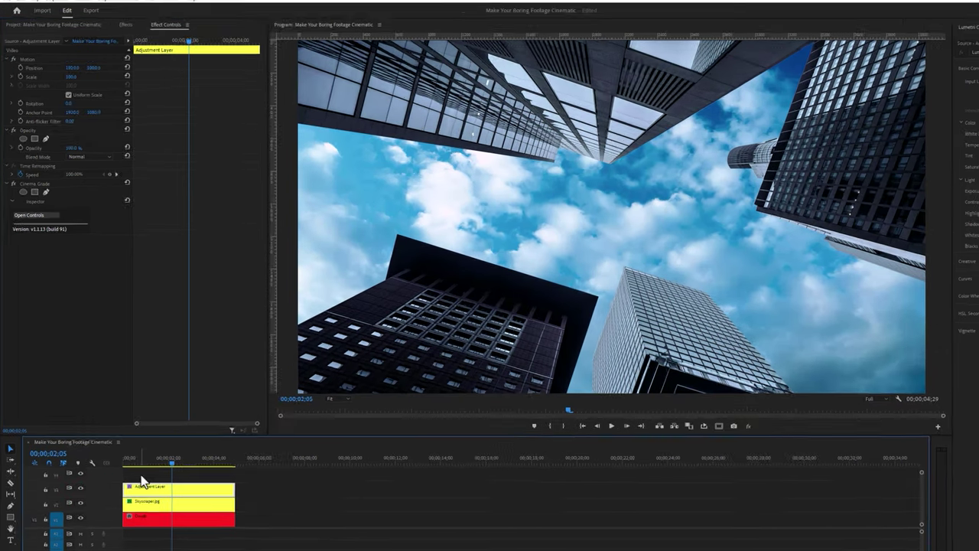
left_click_drag(126, 442, 153, 488)
right_click(176, 538)
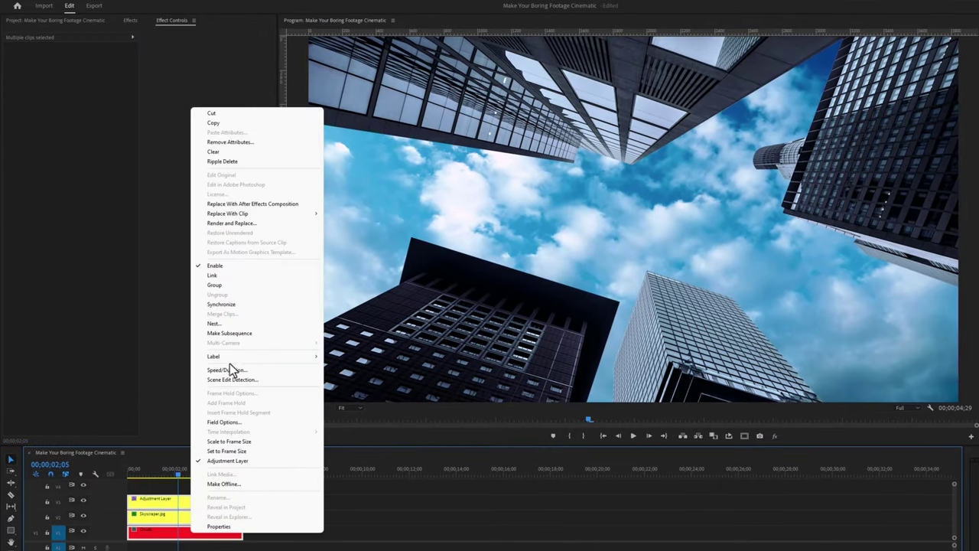
left_click(236, 324)
left_click(542, 307)
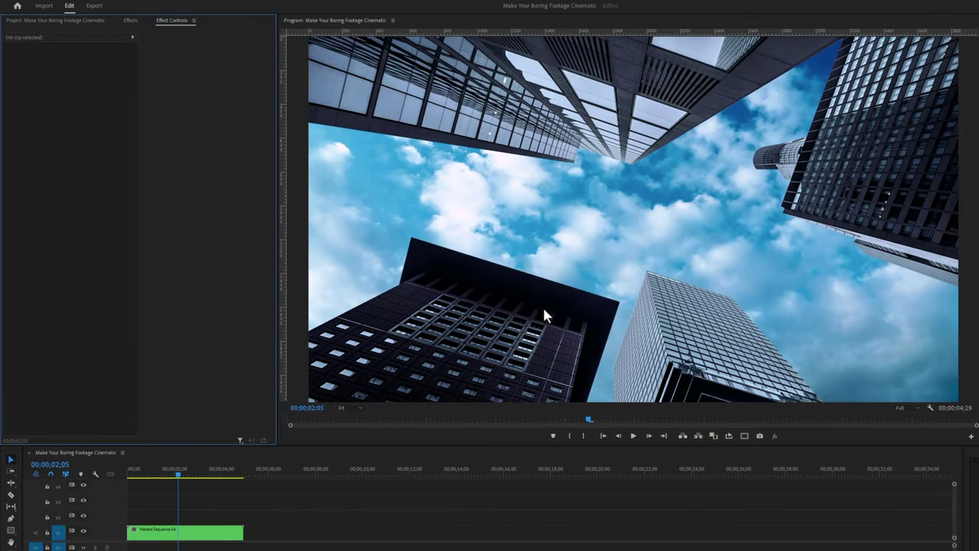
left_click(182, 532)
left_click_drag(161, 475, 118, 473)
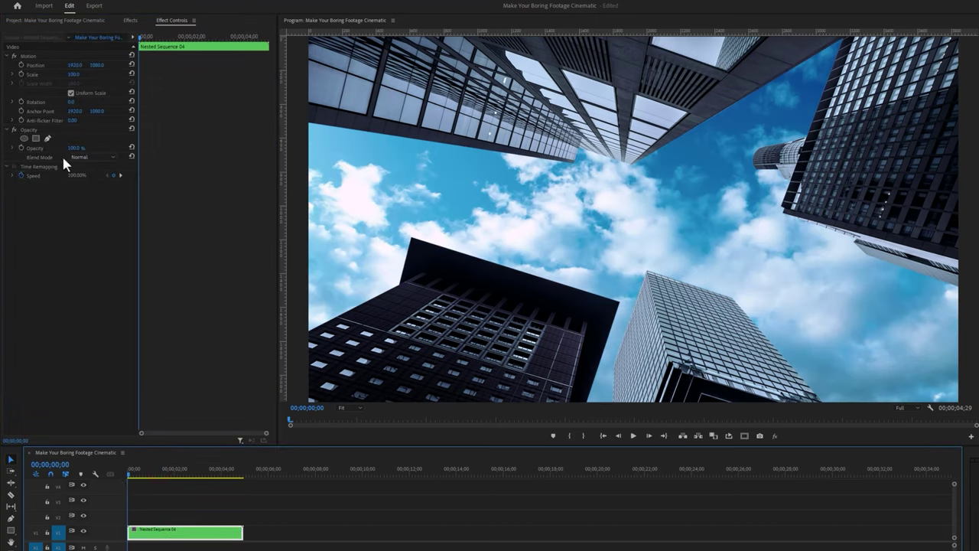
Keyframe Rotation from the first frame to 3 degrees around two seconds.
left_click(22, 104)
left_click(75, 101)
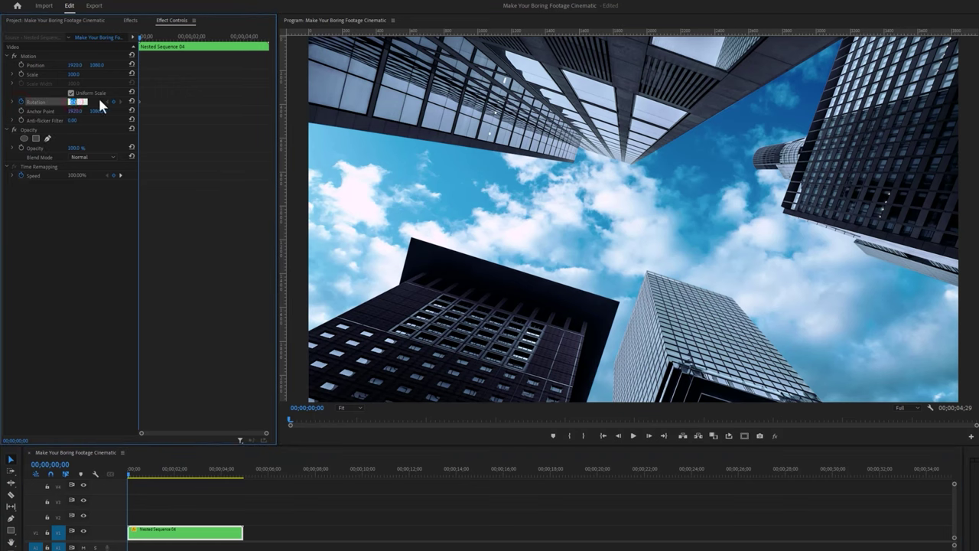
type("-1")
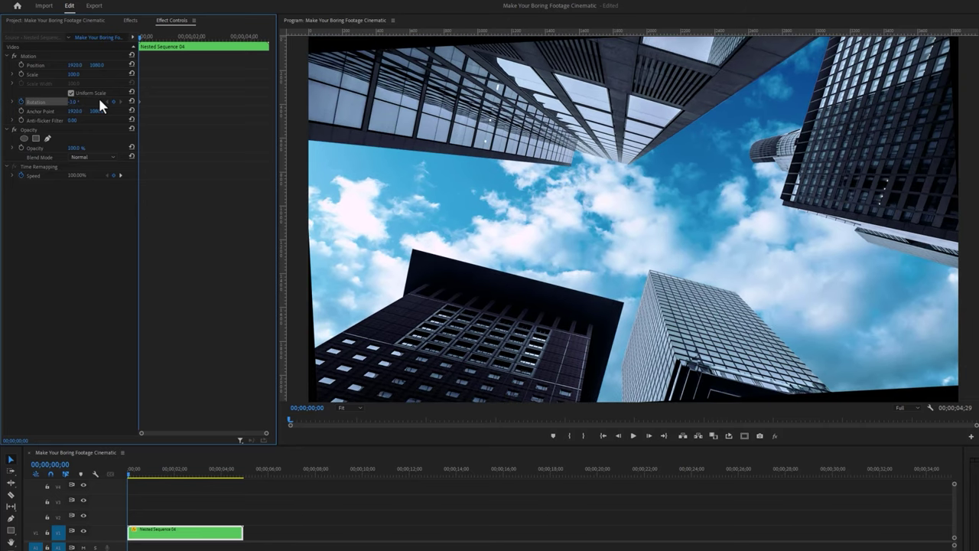
left_click(195, 37)
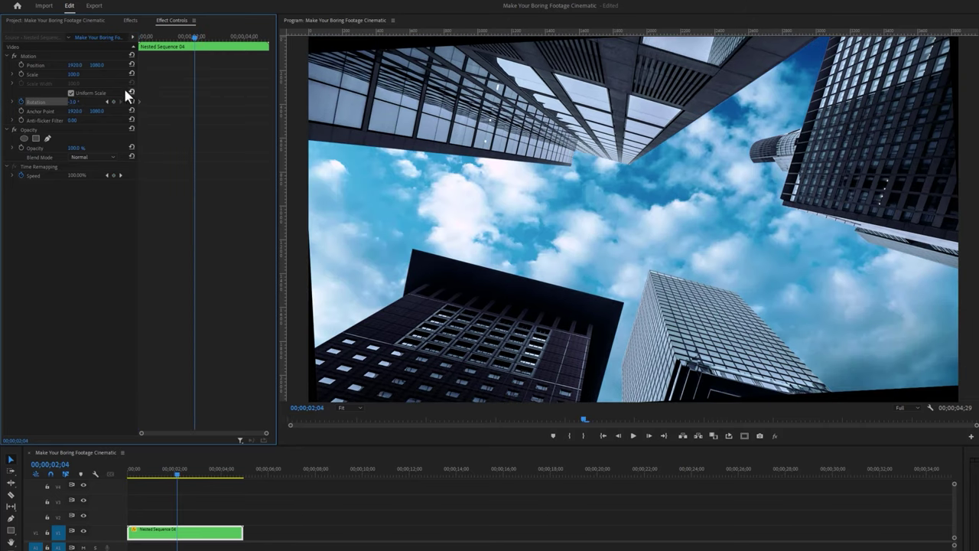
left_click(74, 102)
type("3")
key("Return")
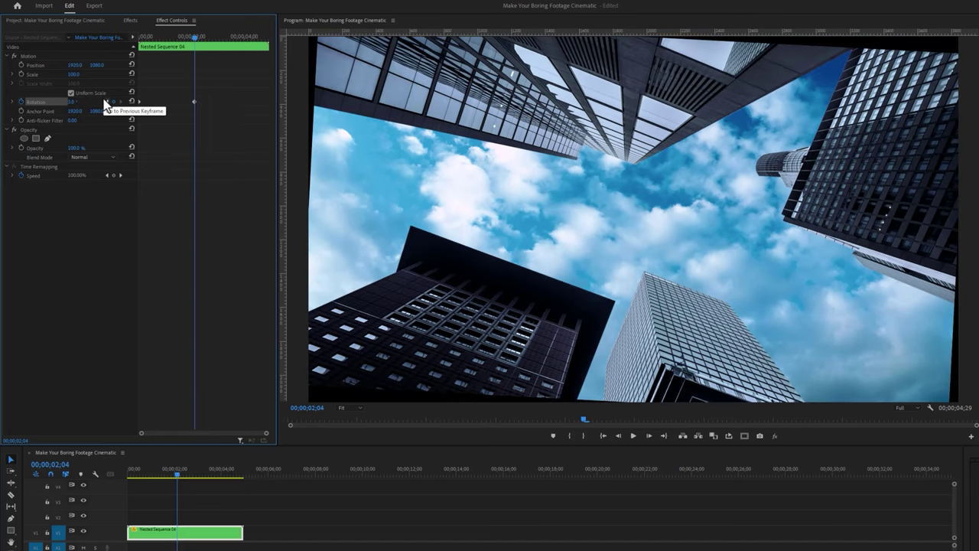
left_click_drag(194, 102, 270, 103)
left_click_drag(197, 44, 126, 42)
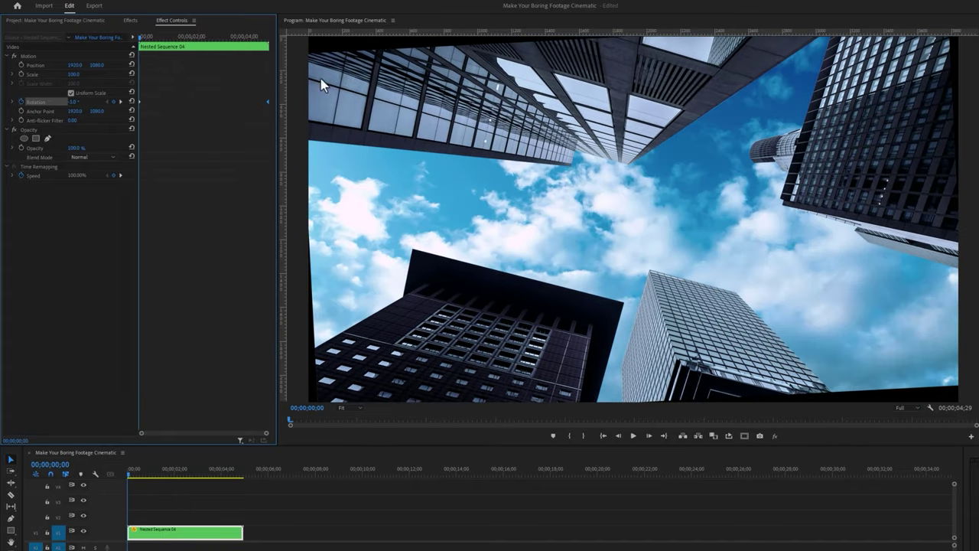
Keyframe Scale from the first frame to 120 at 00;00;02;06 and preview the animation.
left_click(22, 74)
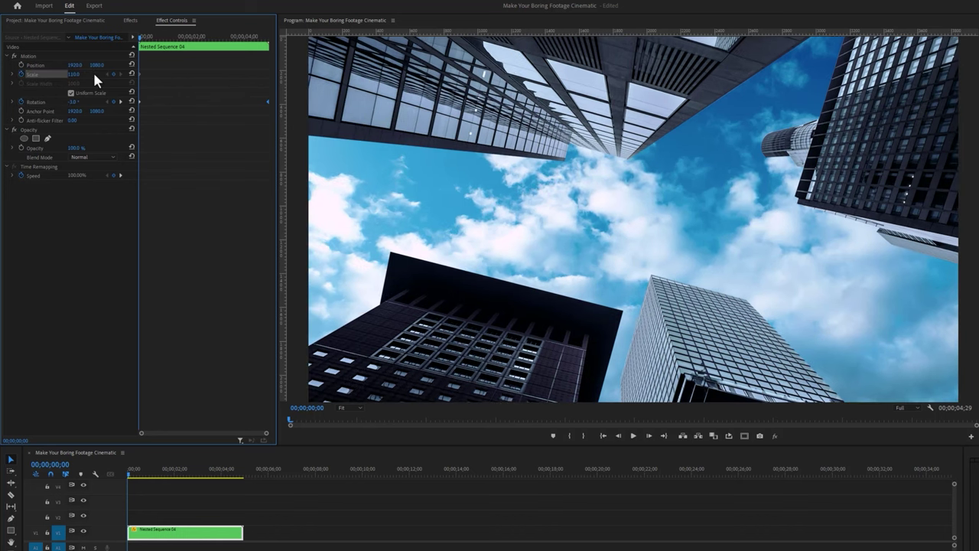
left_click(196, 36)
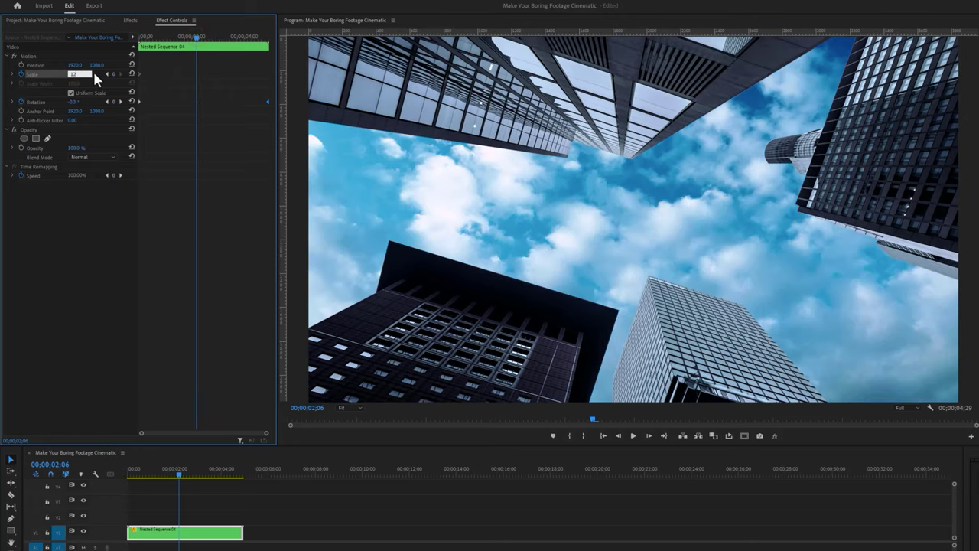
key("Return")
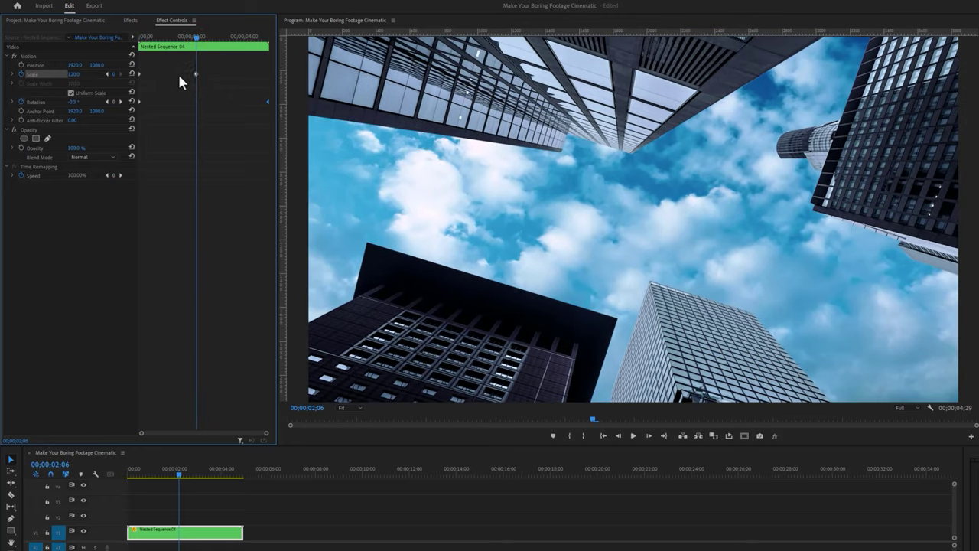
left_click(173, 37)
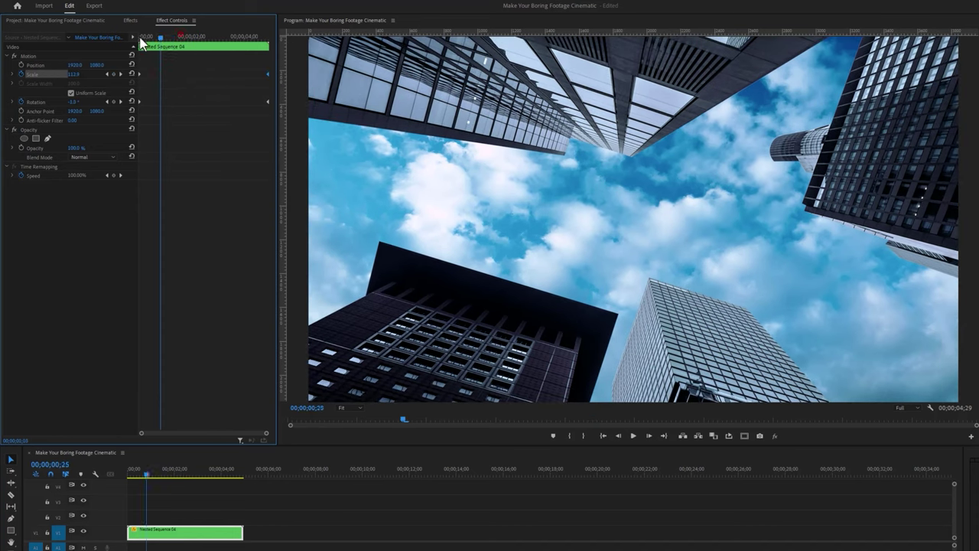
left_click_drag(156, 40, 138, 53)
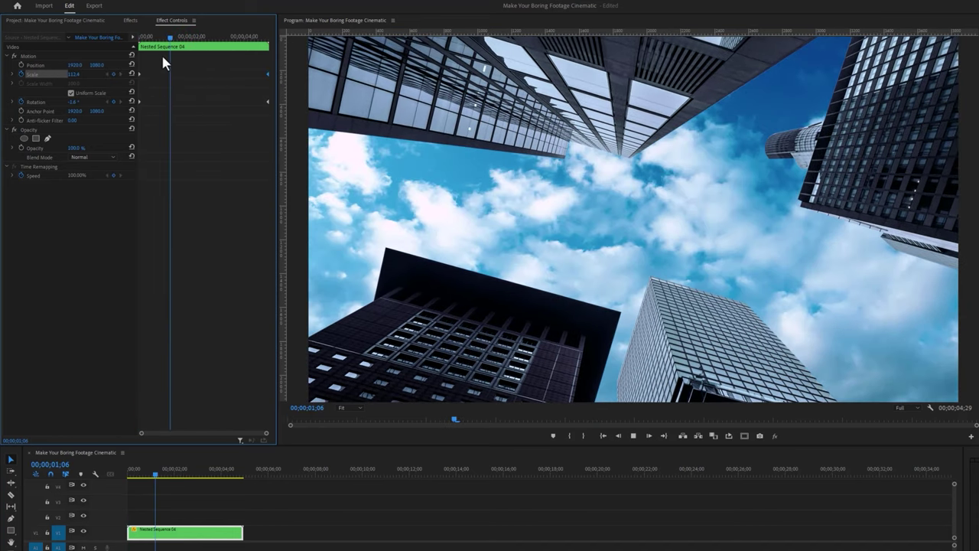
key("space")
left_click_drag(153, 38, 115, 36)
Mark In/Out around Nested Sequence 04 with X and open the Sequence menu.
left_click(194, 539)
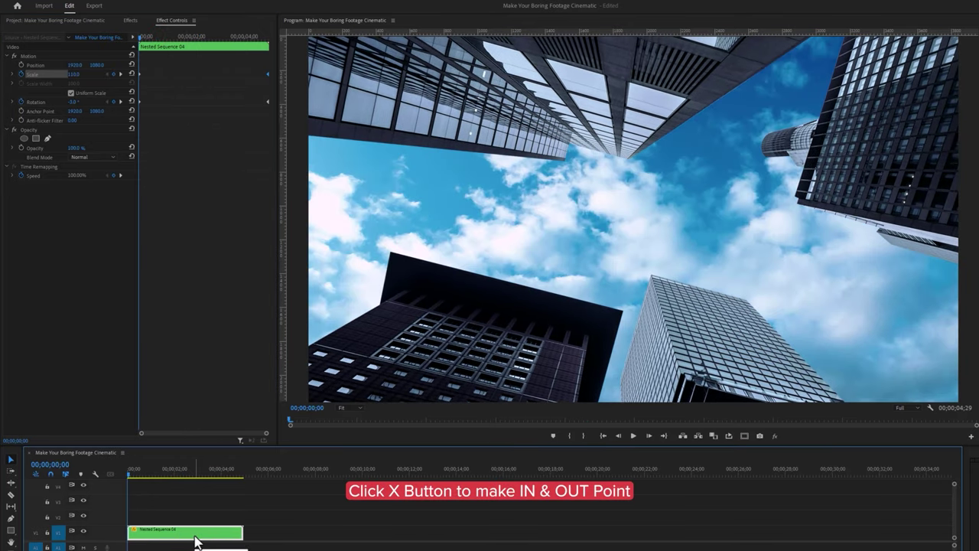
key("x")
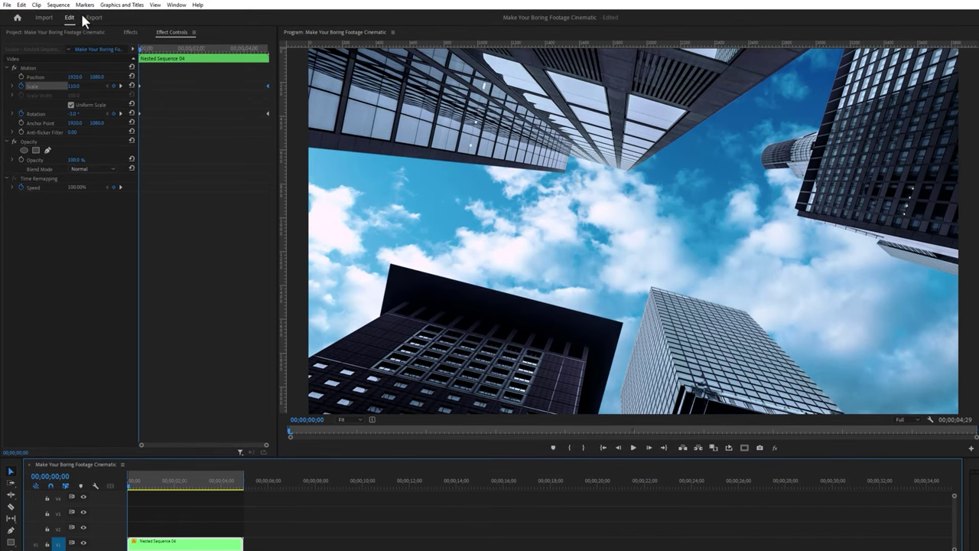
left_click(62, 6)
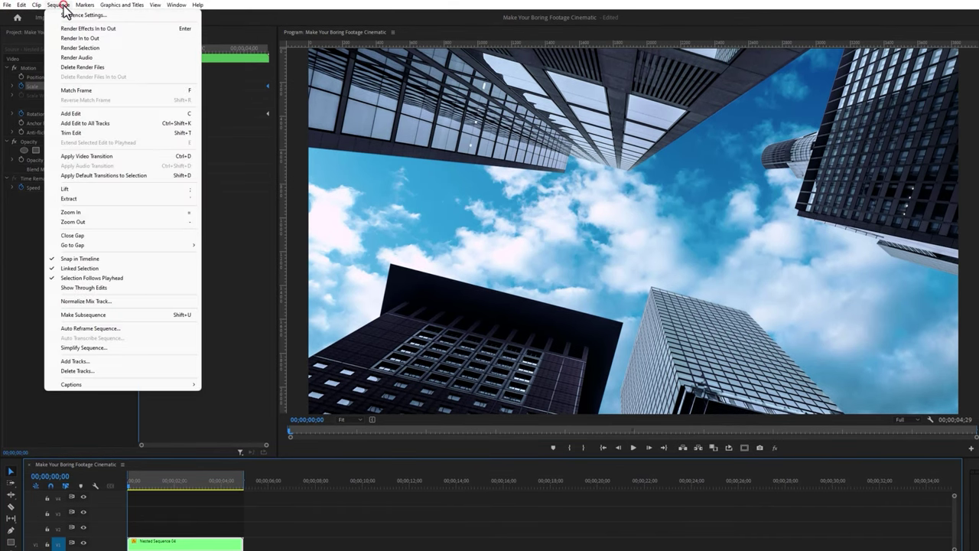